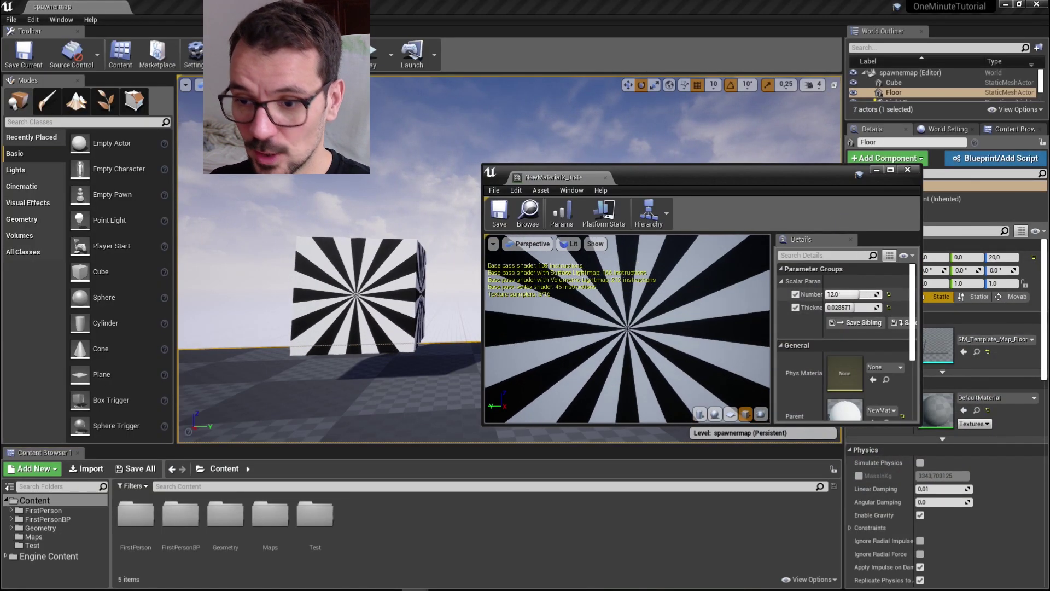
Lower the instance's Number parameter to 4.5714288 and close the instance editor
mouse_move(853, 295)
left_mouse_down()
mouse_move(858, 306)
mouse_move(843, 308)
left_mouse_up()
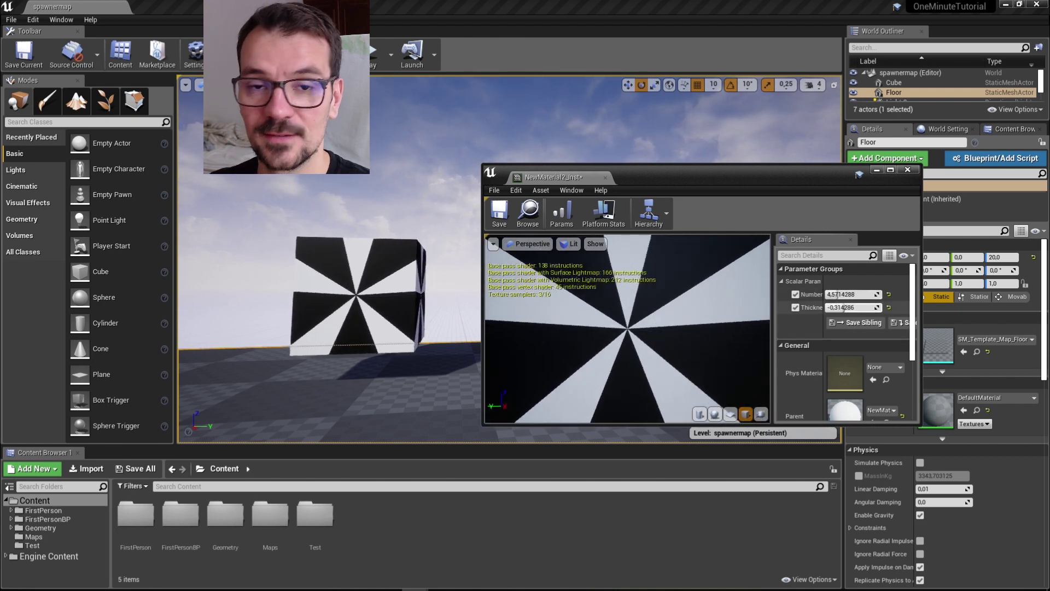
left_click(907, 170)
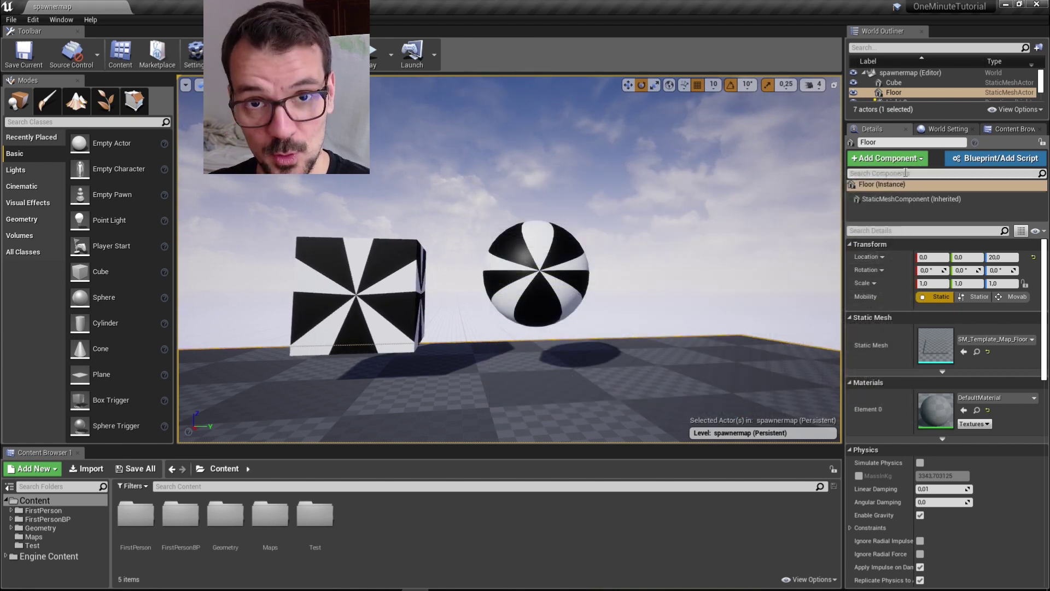
Add a new Material asset named Triangles in Content and open it in the Material Editor
right_click(370, 516)
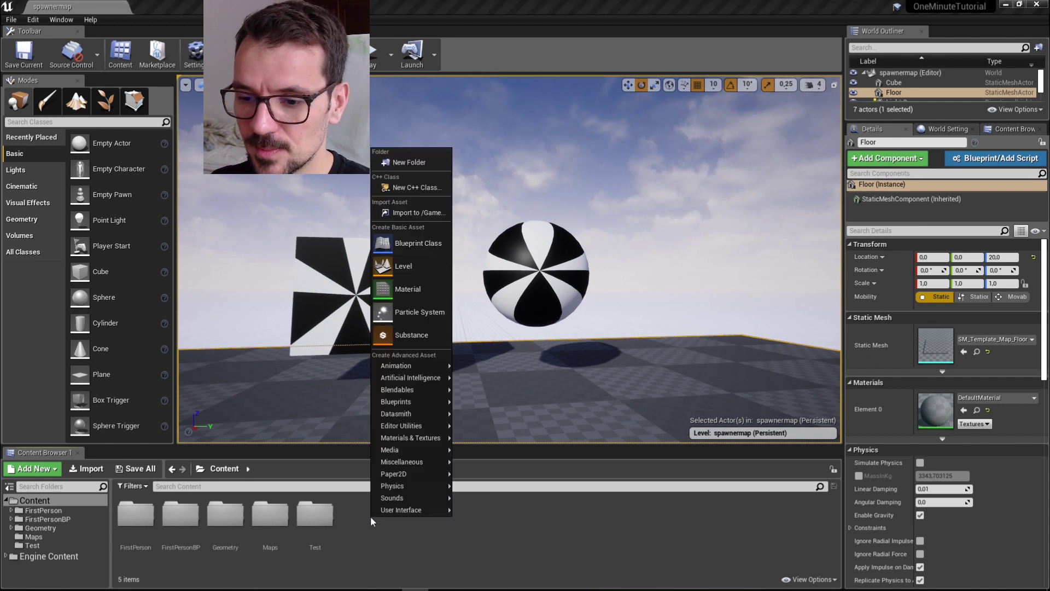
left_click(410, 291)
type("Triangles")
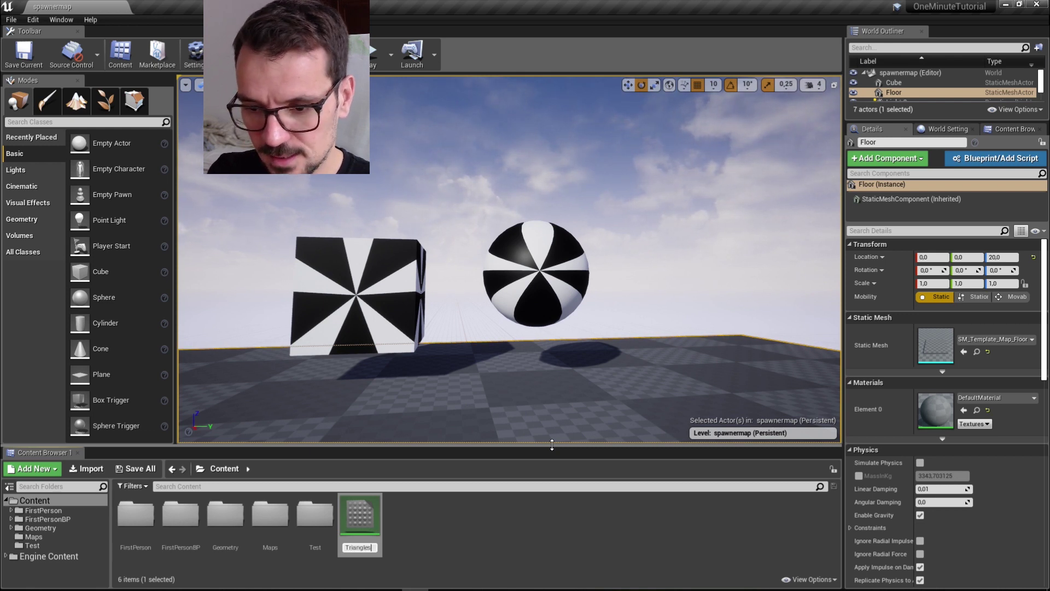
key("Return")
right_click(361, 517)
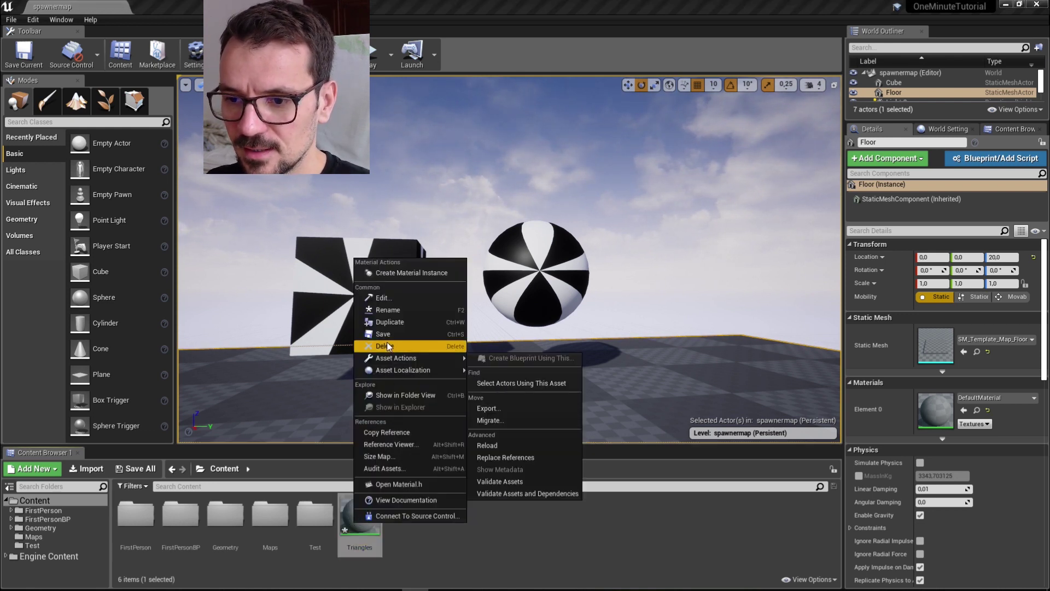
left_click(472, 541)
double_click(371, 528)
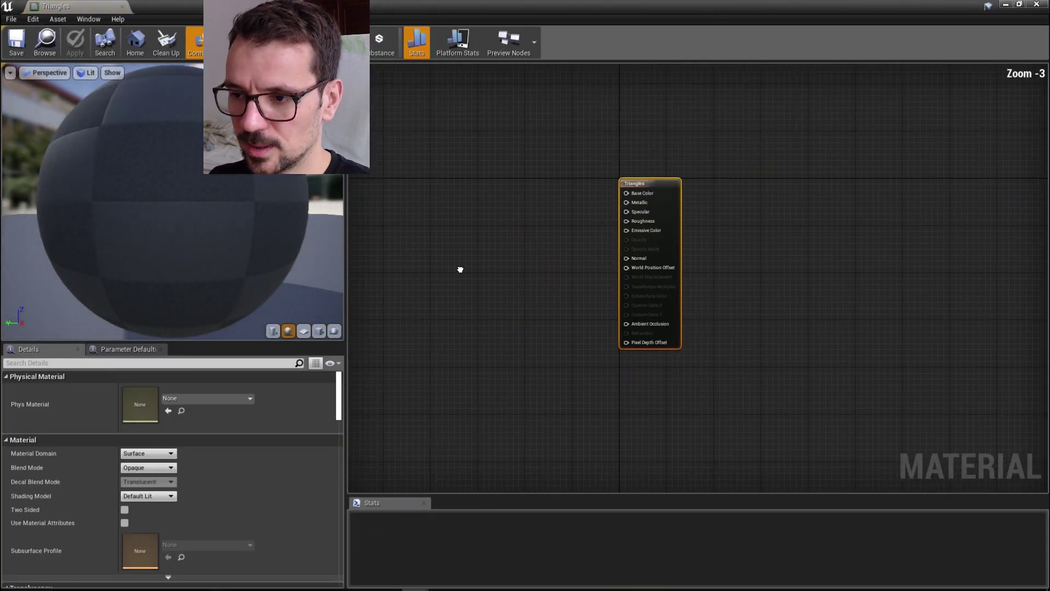
Add a TexCoord node and wire it into a Subtract node with Const B 0.5
right_click_drag(459, 269, 734, 322)
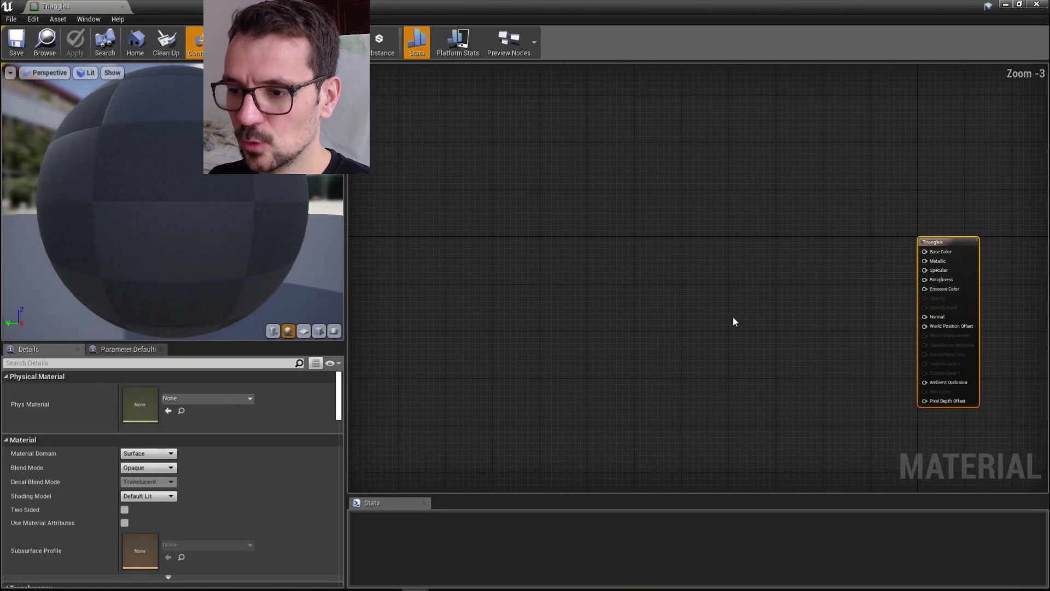
left_click(461, 261)
scroll(537, 272, "up", 1)
scroll(542, 278, "up", 2)
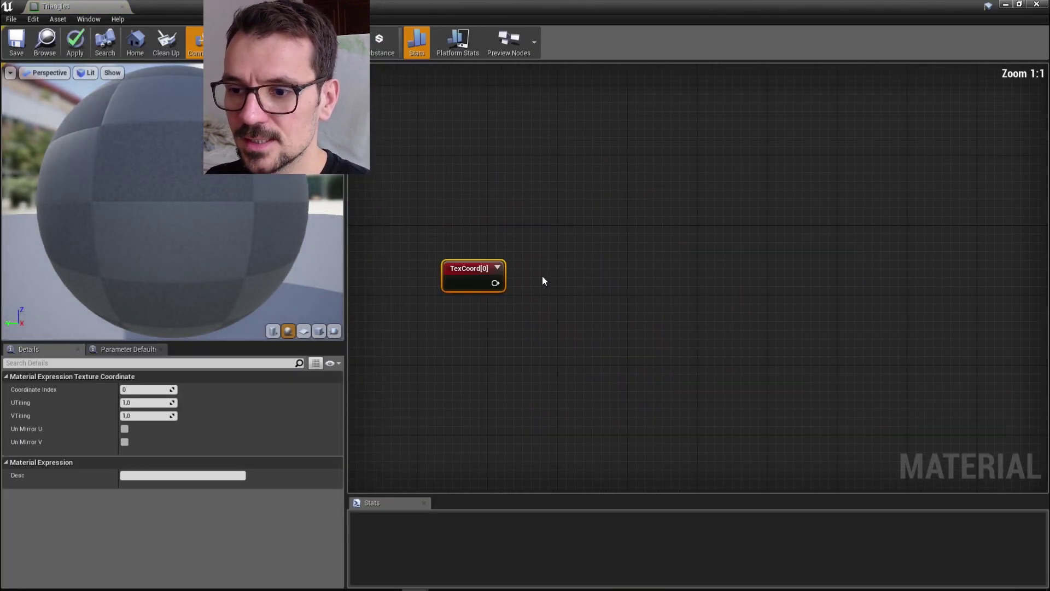
right_click_drag(542, 281, 520, 275)
left_click_drag(473, 277, 546, 282)
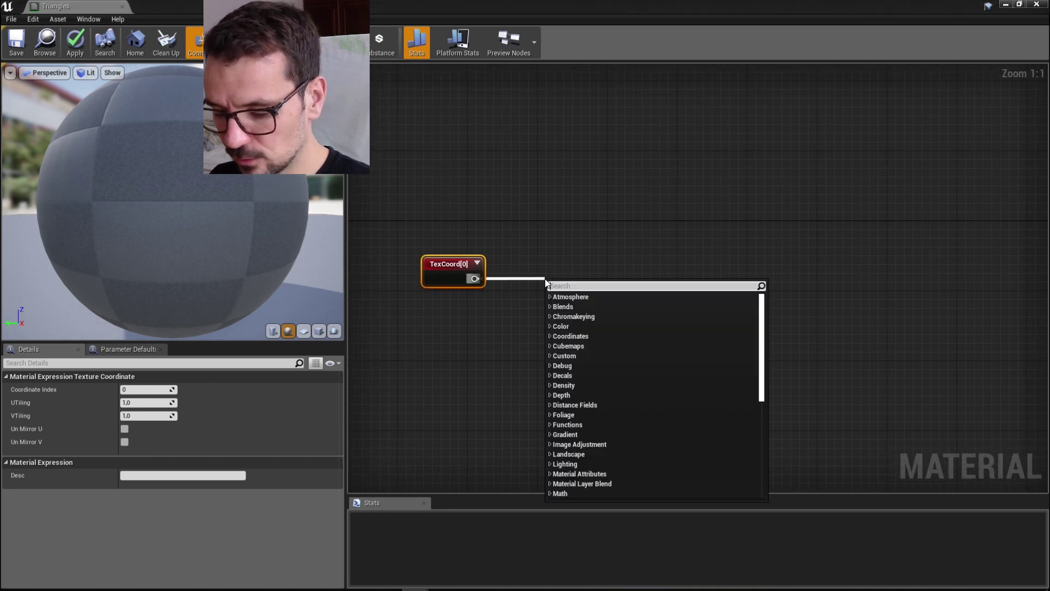
type("sub")
left_click(580, 379)
left_click_drag(572, 286, 564, 272)
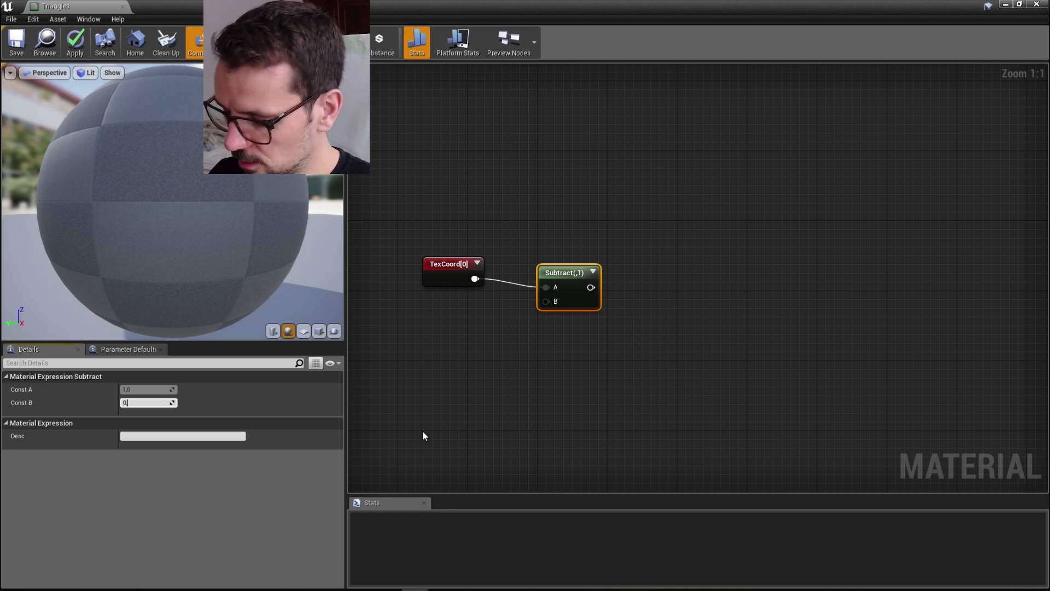
type(".5")
key("Return")
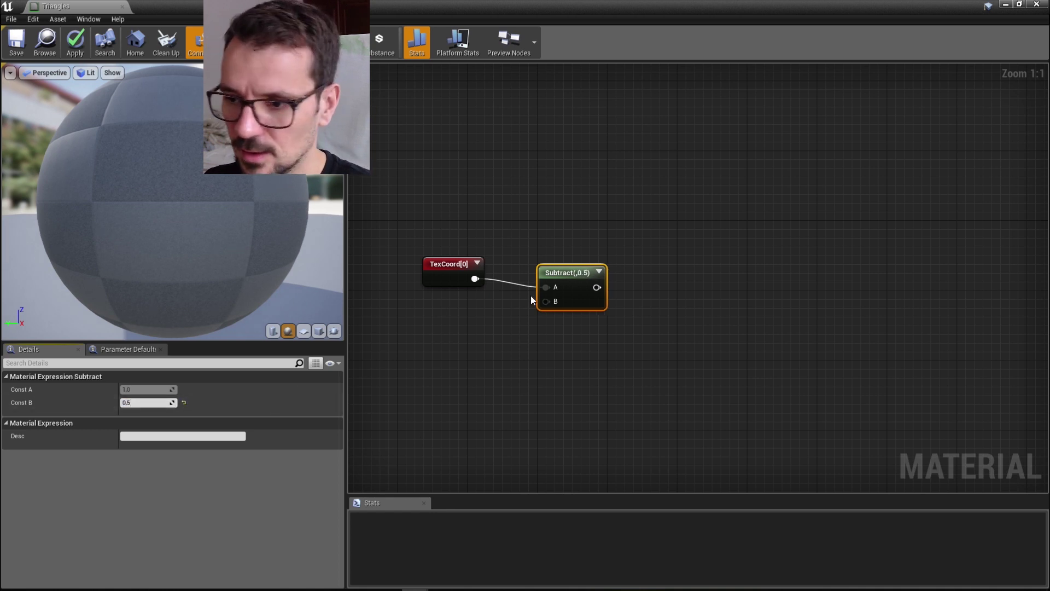
left_click_drag(573, 274, 556, 265)
right_click_drag(555, 265, 504, 261)
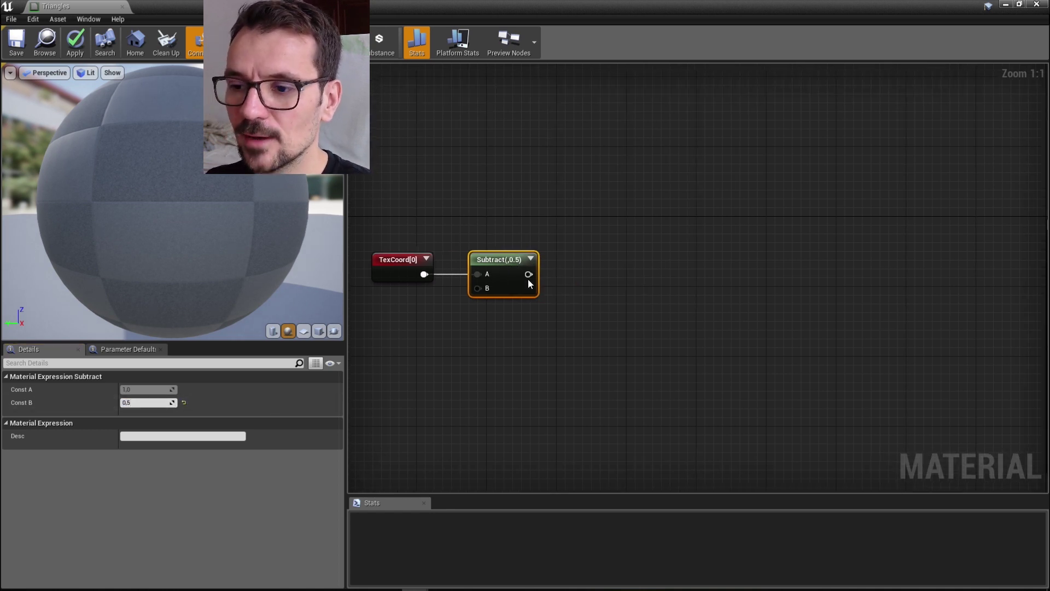
Split the Subtract output into R and G with a BreakOutFloat2Components node
left_click_drag(529, 277, 598, 285)
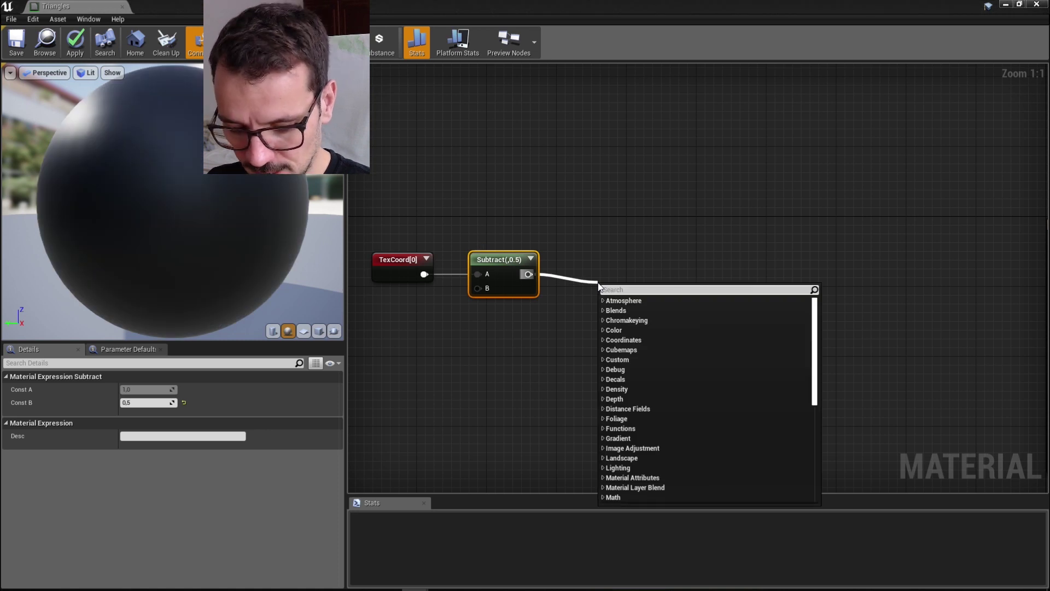
type("bre")
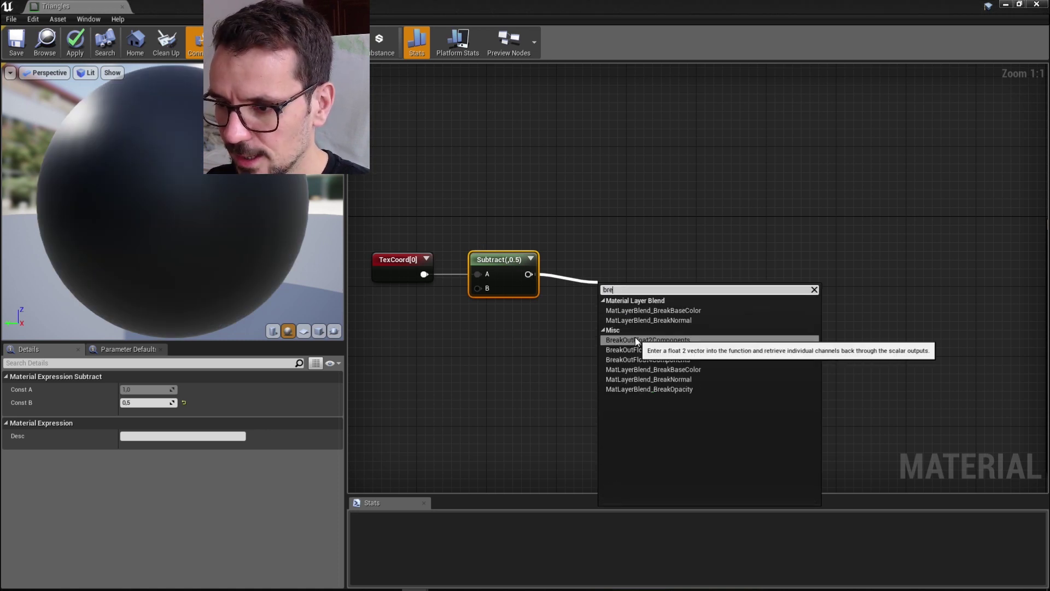
left_click(635, 336)
left_click_drag(638, 293, 616, 267)
right_click_drag(615, 271, 580, 269)
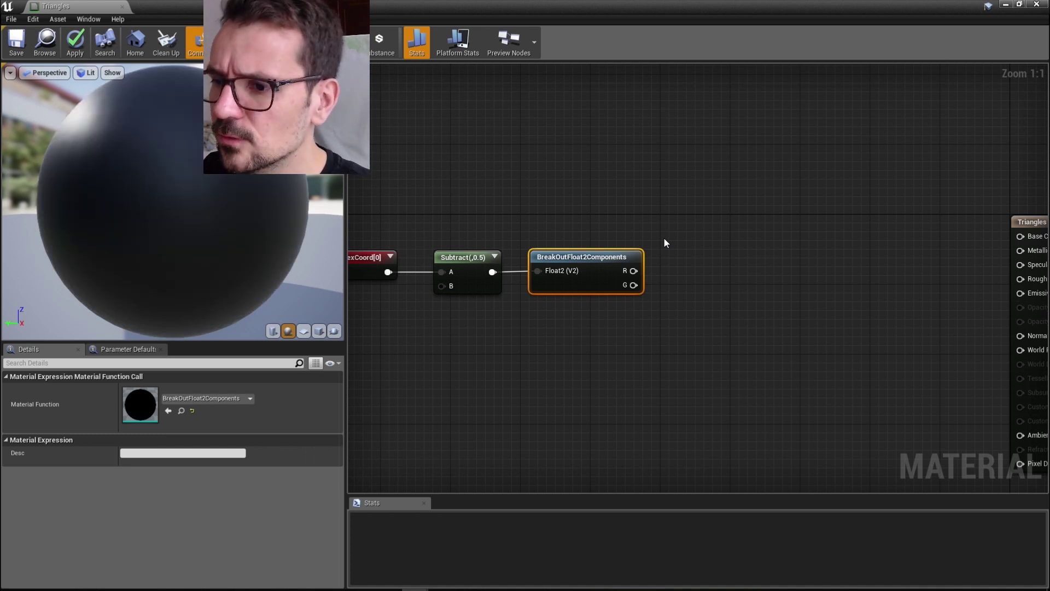
right_click_drag(664, 238, 633, 260)
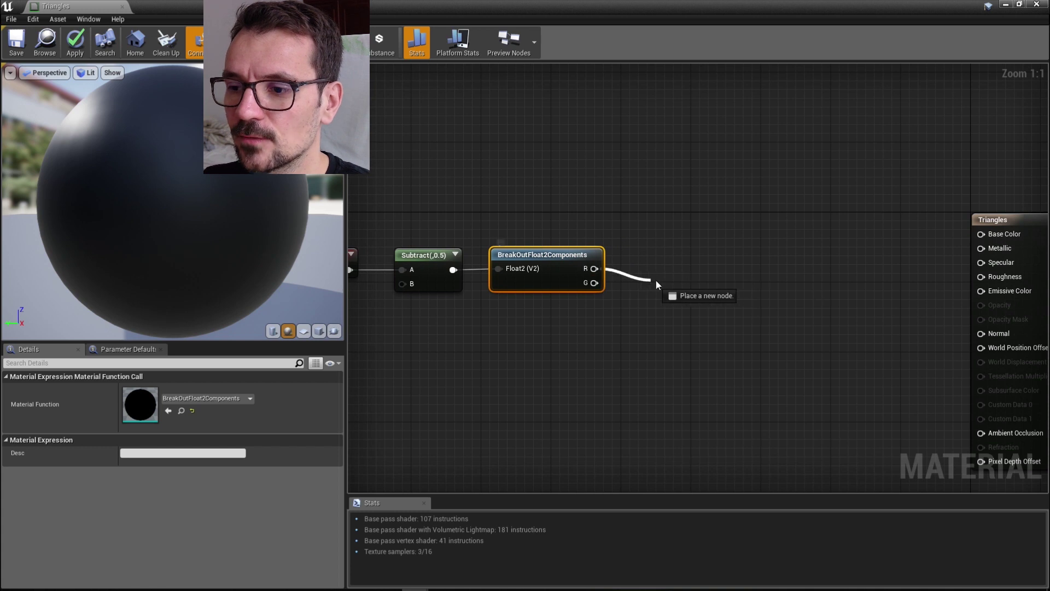
Feed R and G into an Arctangent2 node and add a Divide node after it
left_click_drag(593, 268, 658, 283)
type("ar")
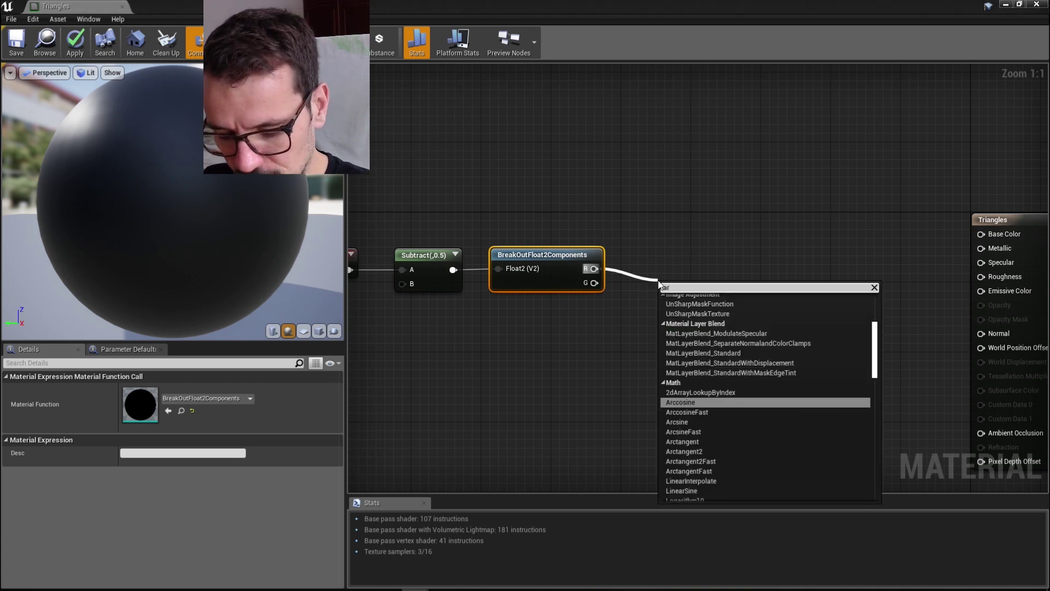
type("c")
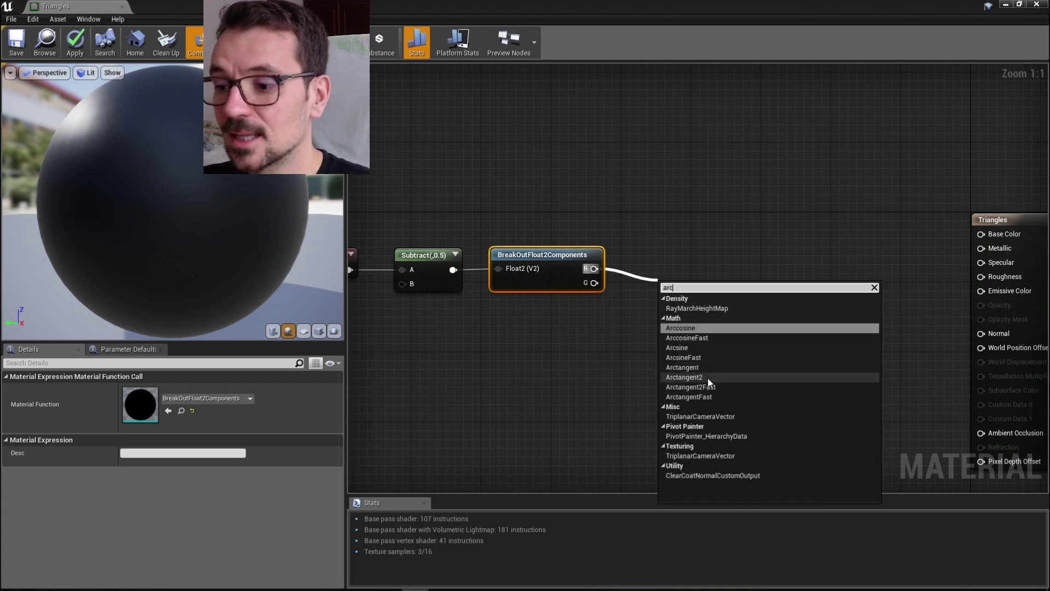
left_click(708, 378)
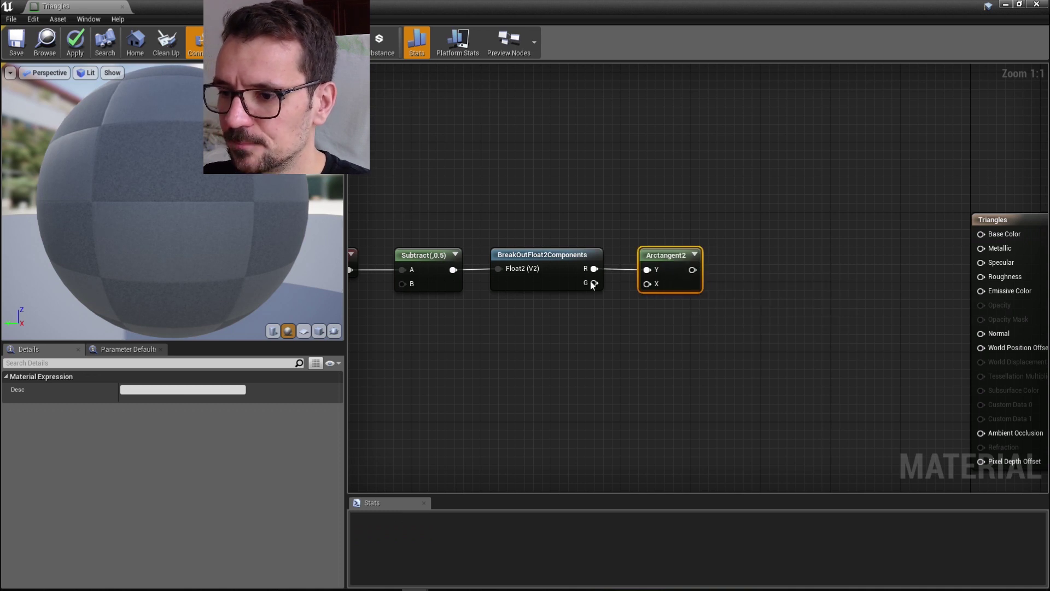
left_click_drag(593, 284, 648, 283)
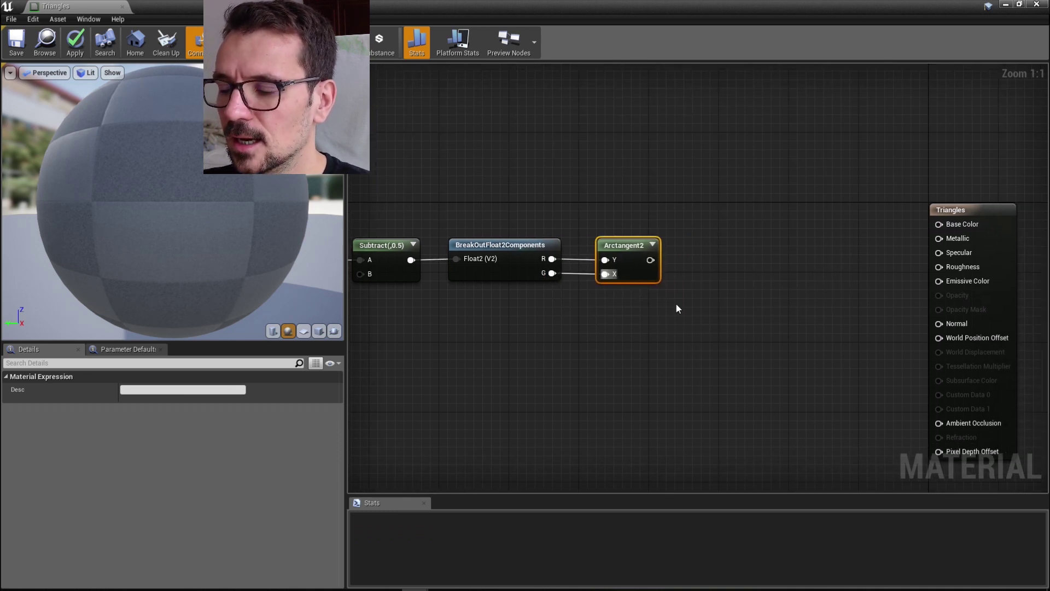
left_click_drag(650, 259, 722, 271)
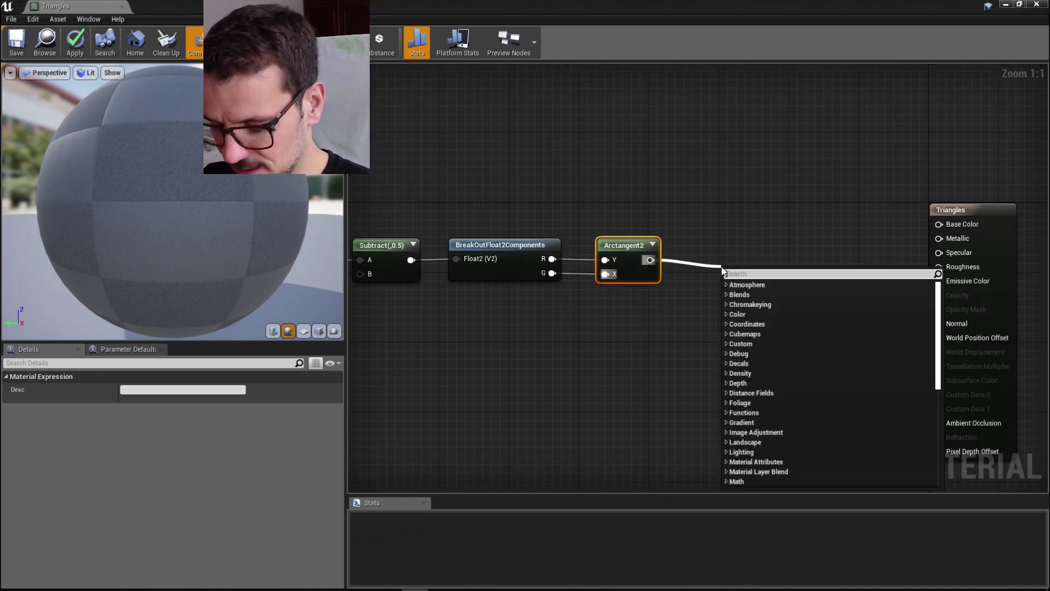
type("divide")
left_click(750, 294)
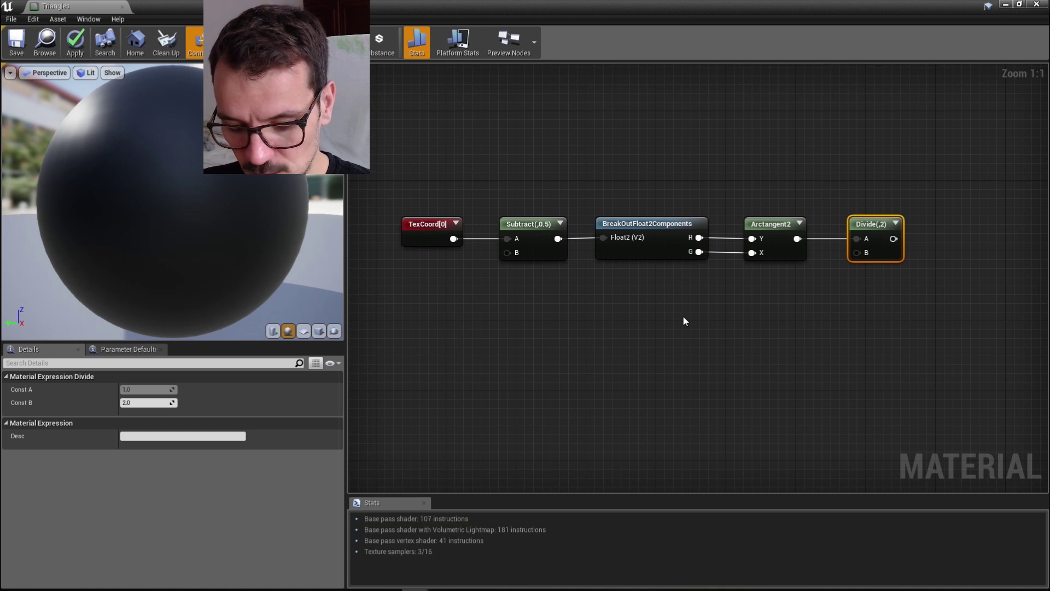
Add a scalar parameter named Number and feed it into a Round node
left_click(552, 331)
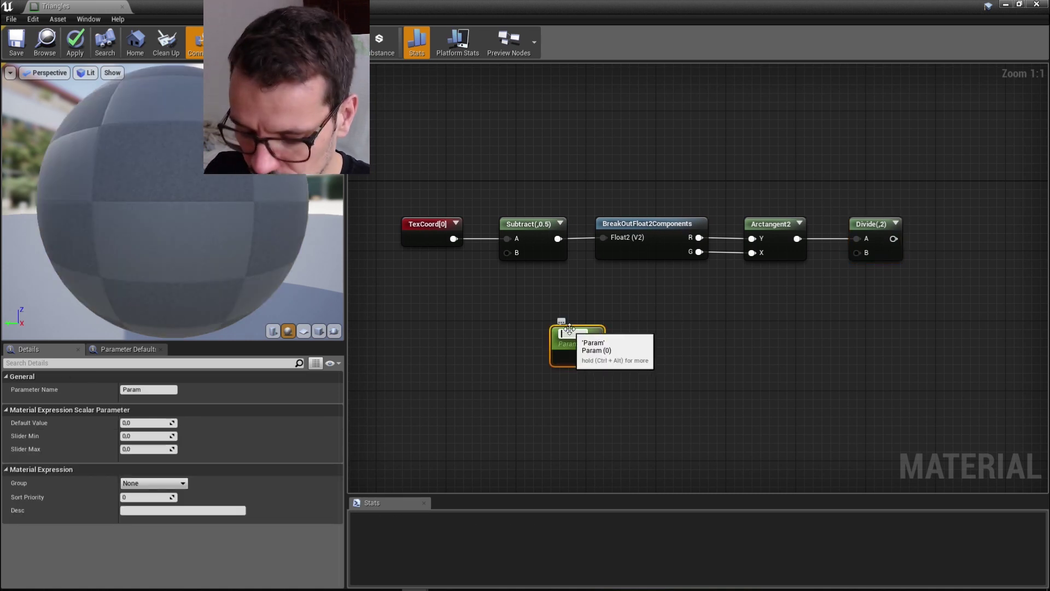
type("Notched")
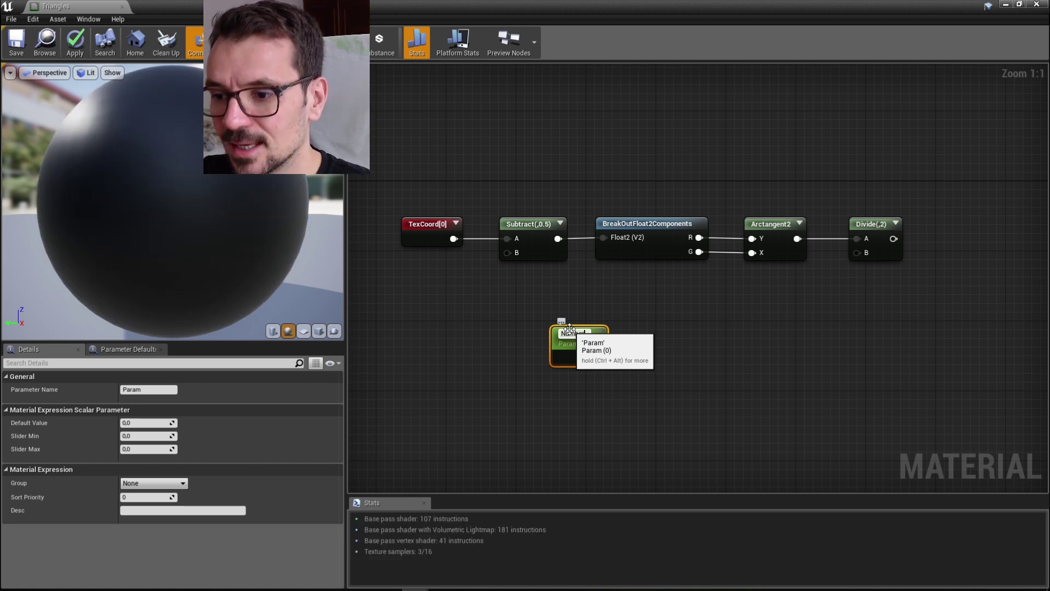
left_click(605, 312)
right_click_drag(605, 313, 541, 315)
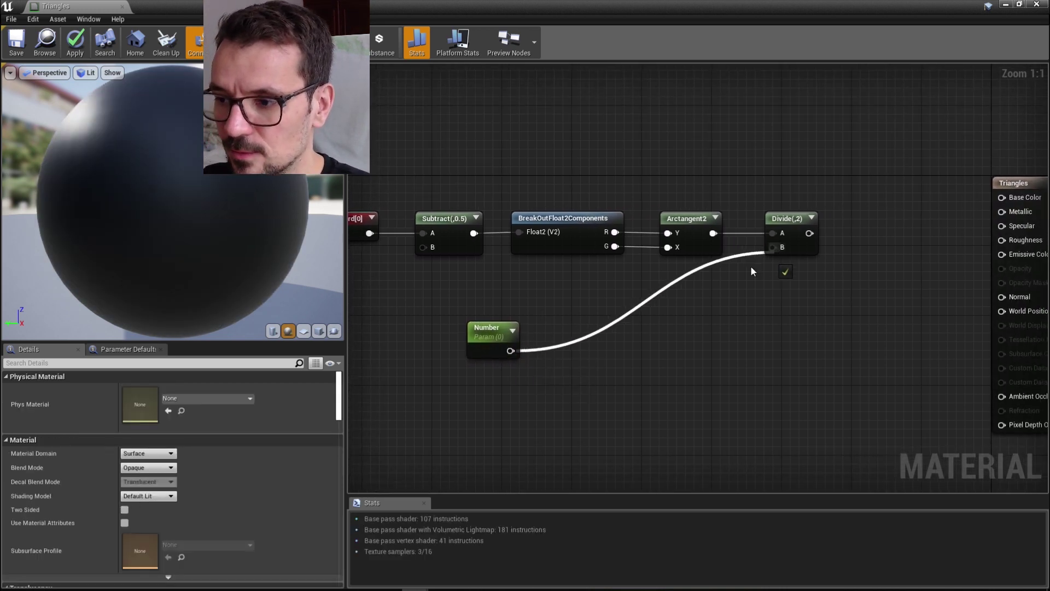
left_click_drag(512, 351, 751, 265)
left_click_drag(499, 328, 464, 323)
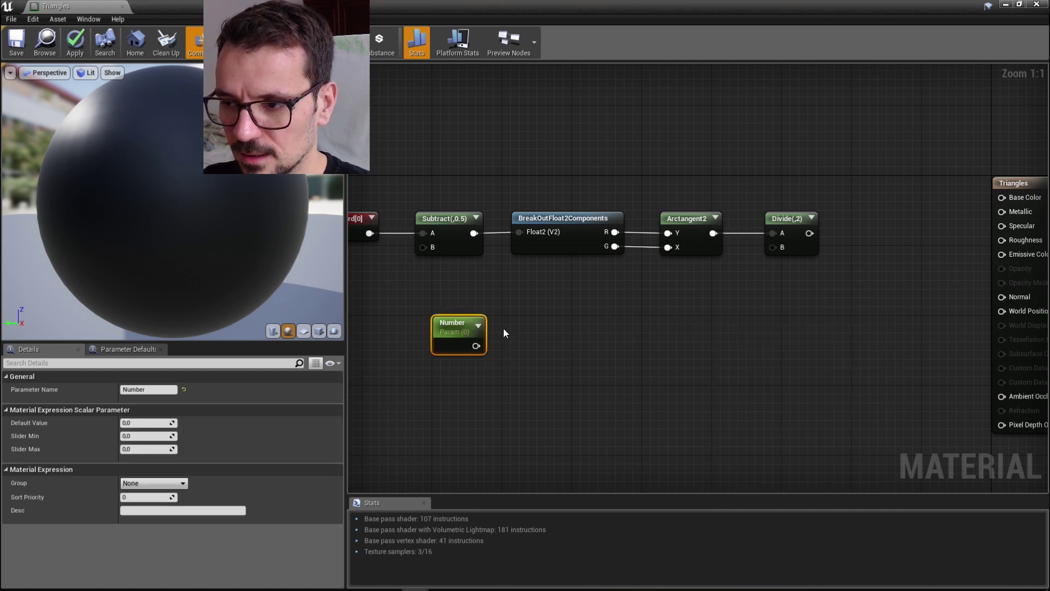
left_click_drag(476, 345, 523, 345)
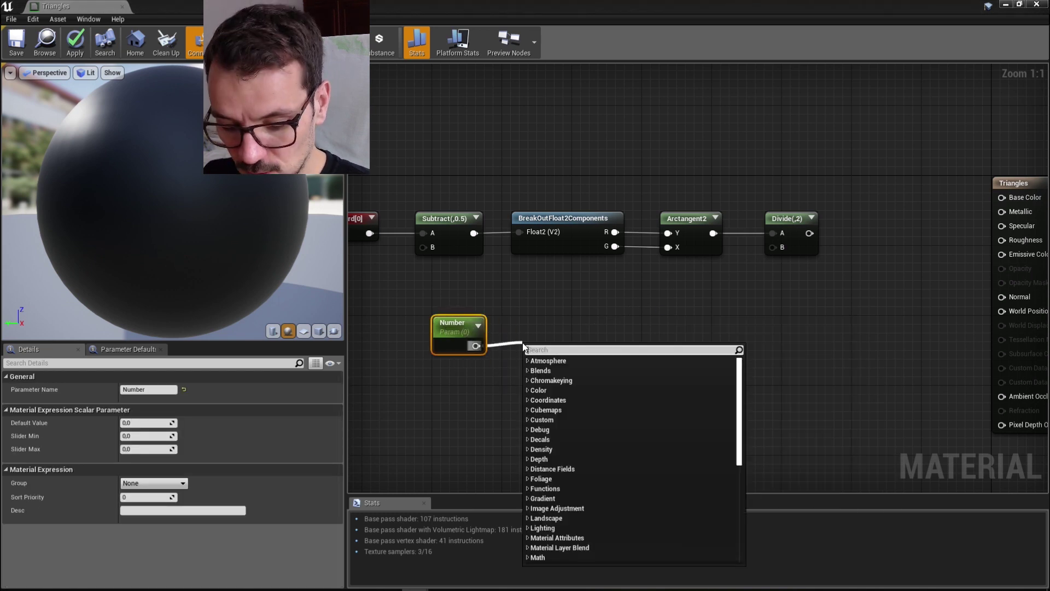
type("rou")
left_click(538, 401)
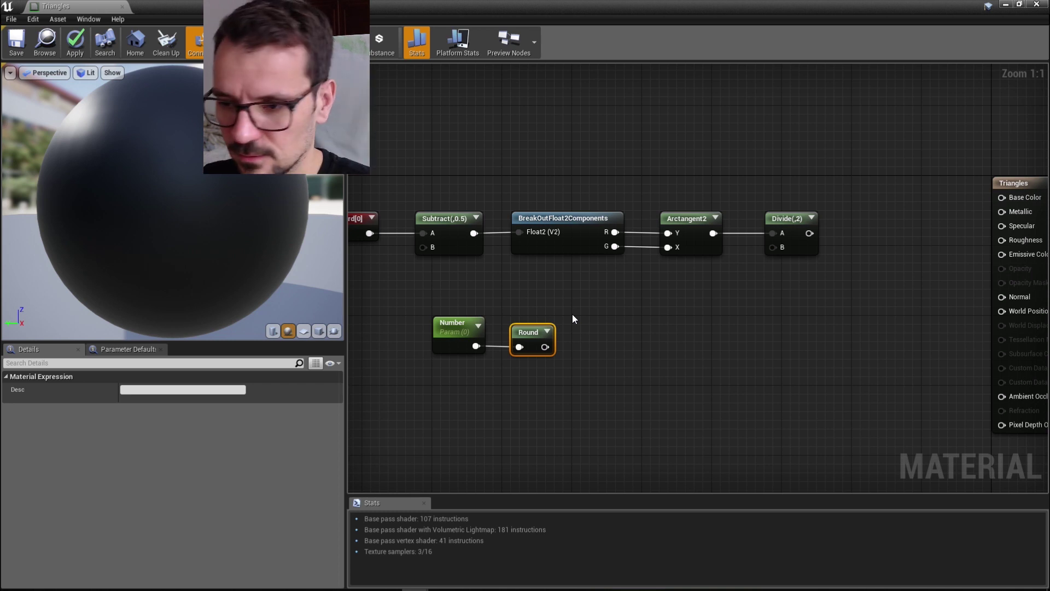
Divide 1 by the rounded Number, multiply by 2, and arrange the four-node chain
left_click_drag(546, 346, 606, 343)
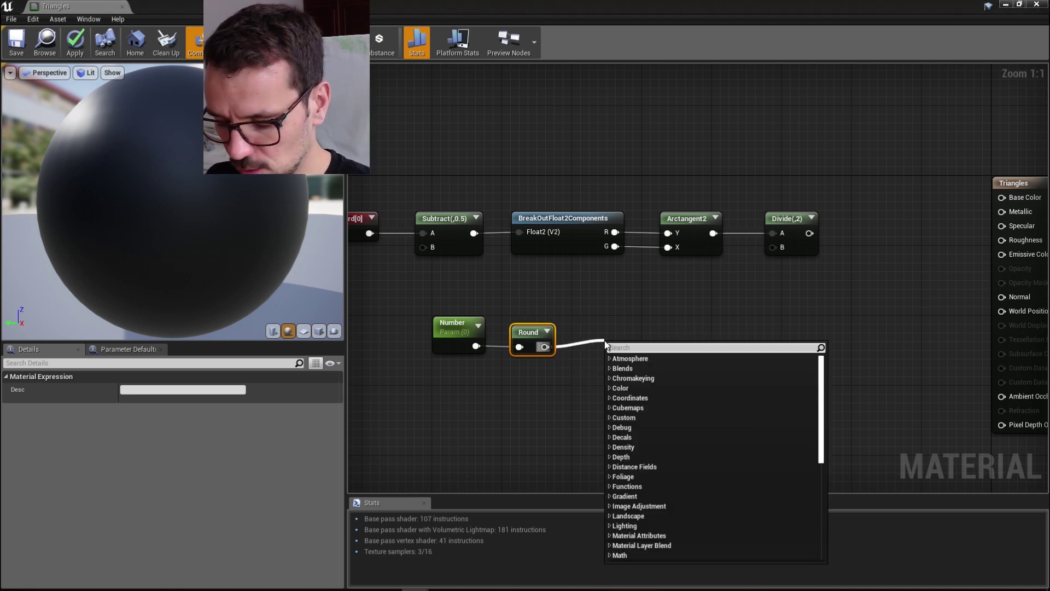
type("/")
left_click(643, 368)
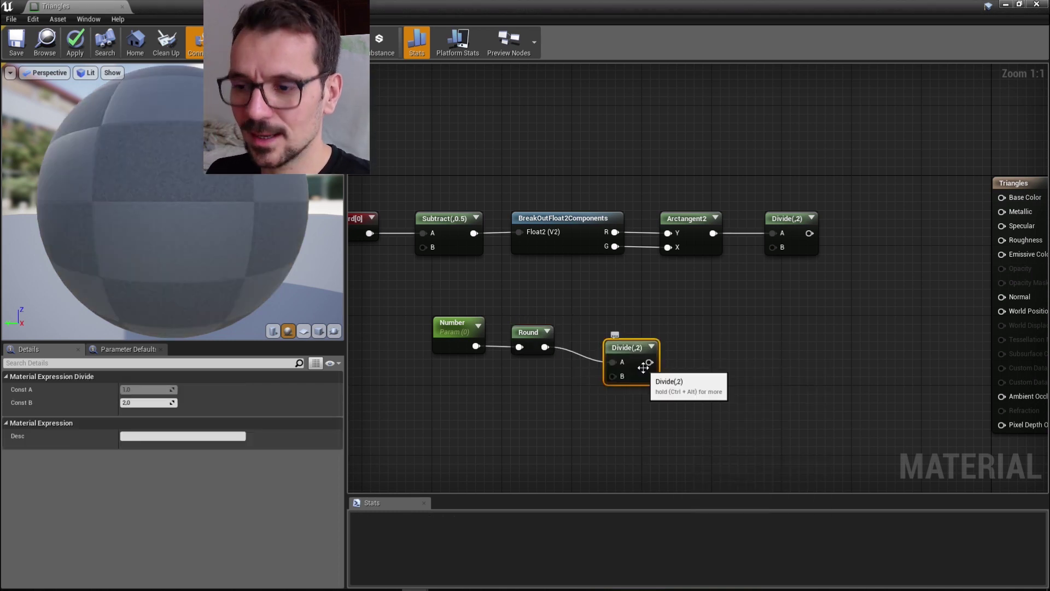
left_click_drag(628, 342, 631, 327)
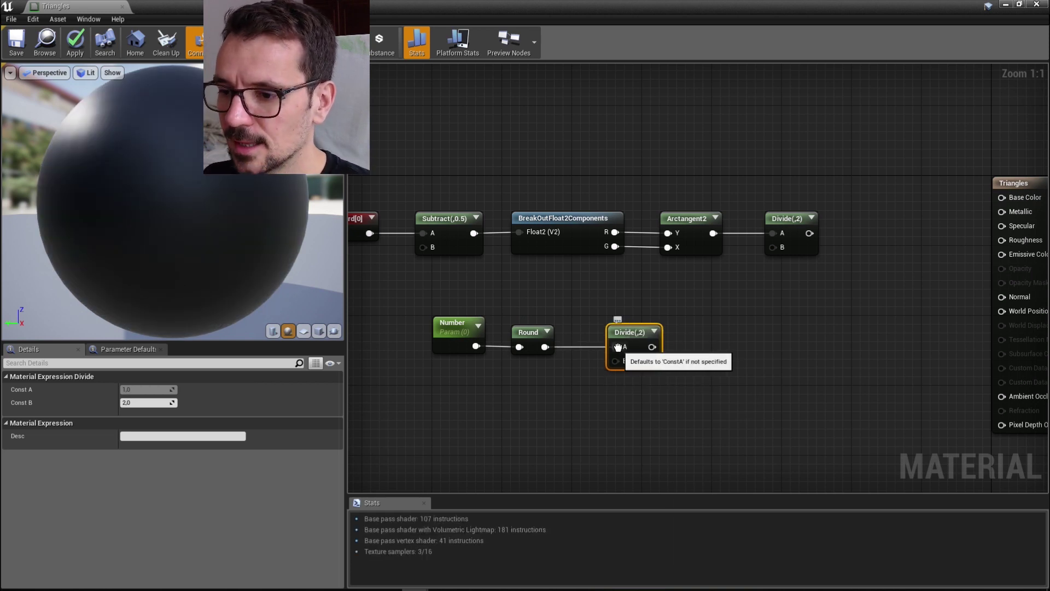
mouse_move(621, 347)
left_mouse_down("ctrl")
mouse_move(590, 354)
mouse_move(617, 362)
mouse_move(622, 325)
left_mouse_up("ctrl")
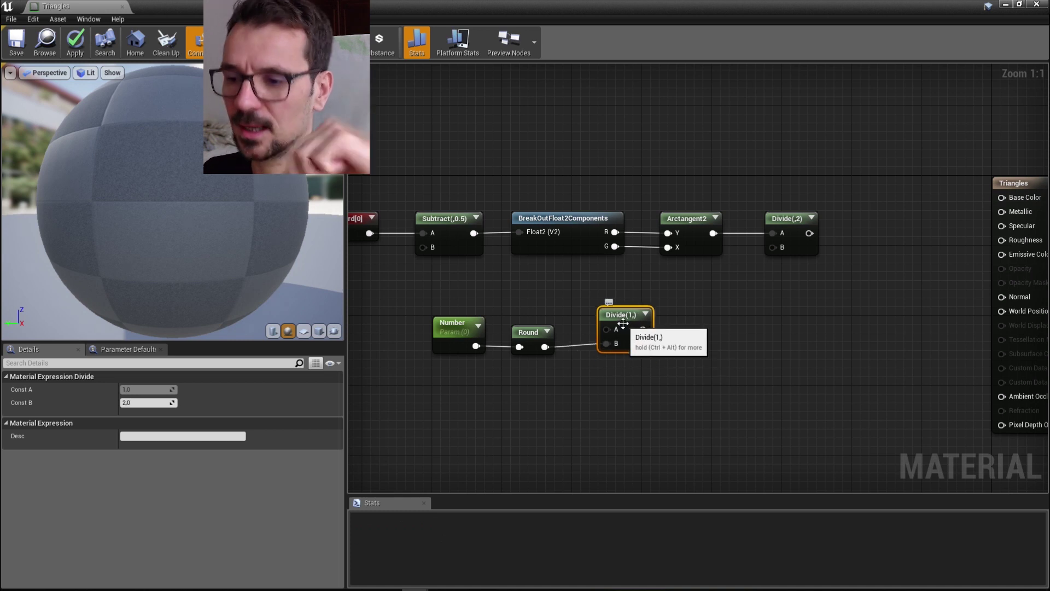
mouse_move(622, 324)
left_mouse_down()
mouse_move(605, 324)
mouse_move(672, 326)
left_mouse_up()
type("*")
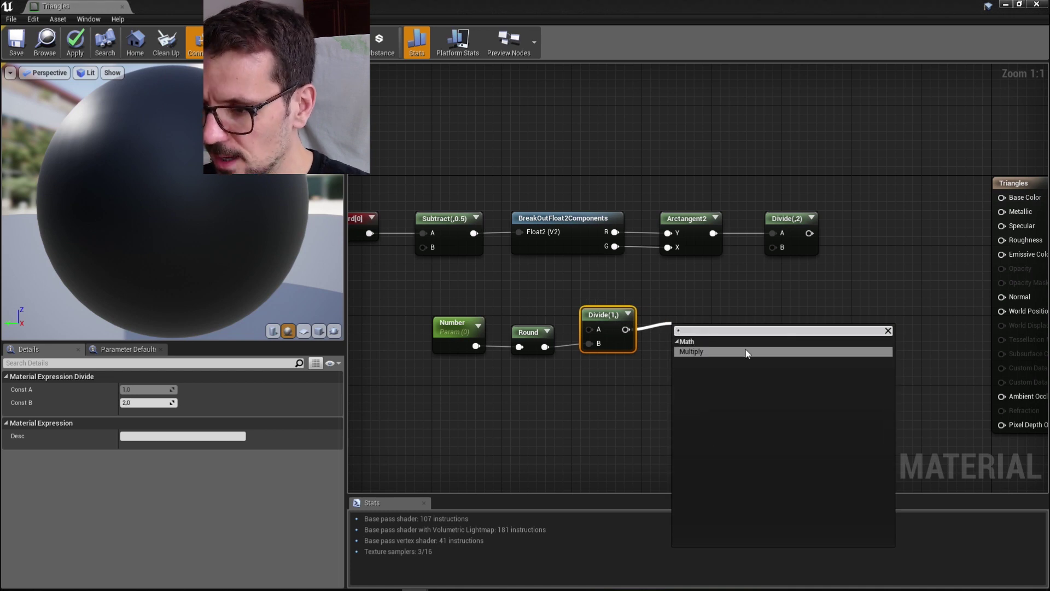
left_click(708, 350)
left_click(129, 402)
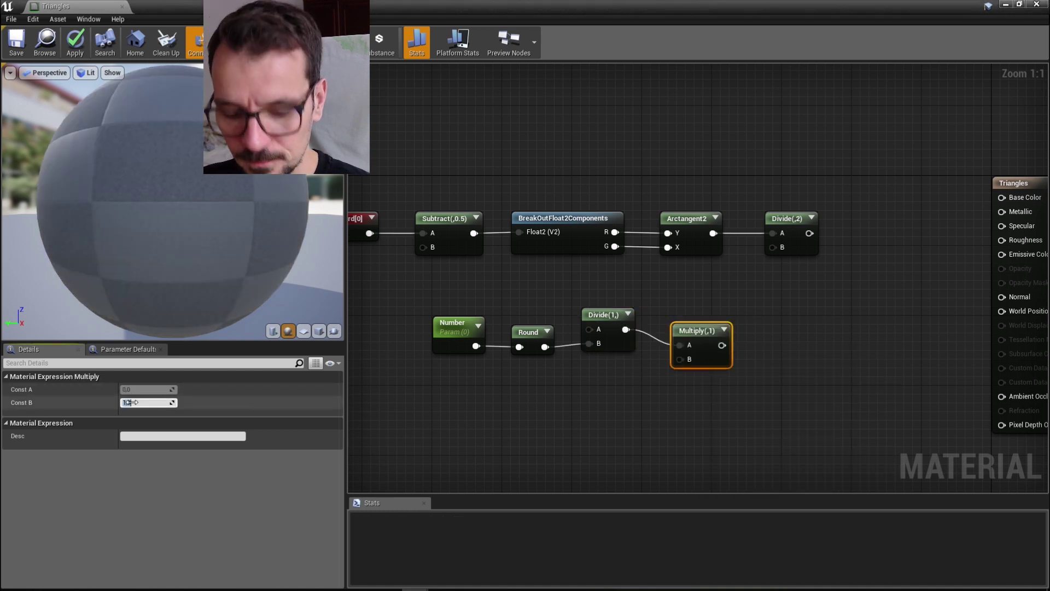
key("Return")
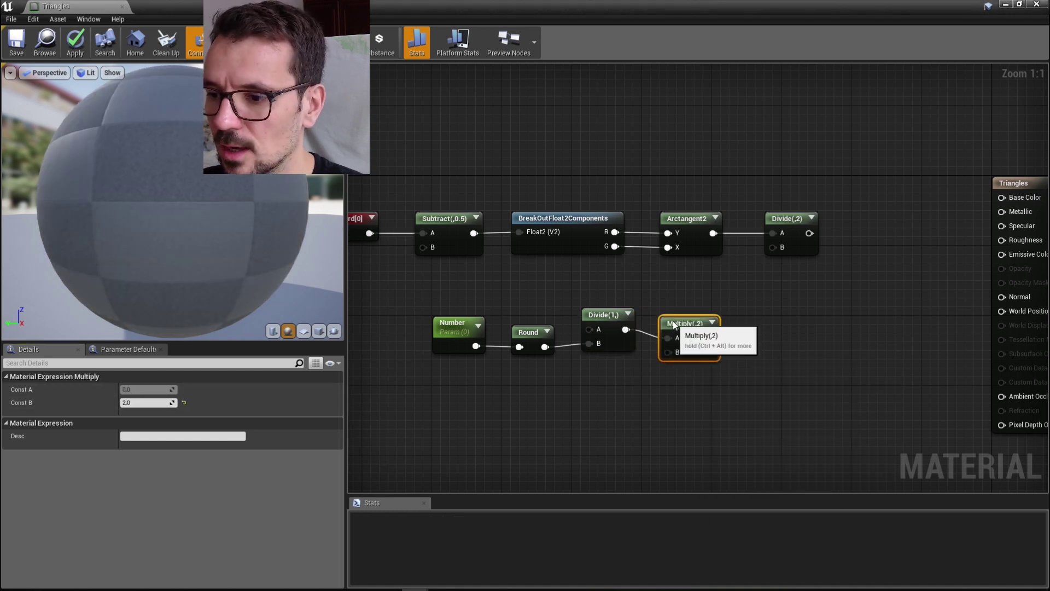
left_click_drag(701, 331, 689, 315)
left_click_drag(419, 365, 584, 329, "shift")
left_click_drag(690, 315, 611, 332)
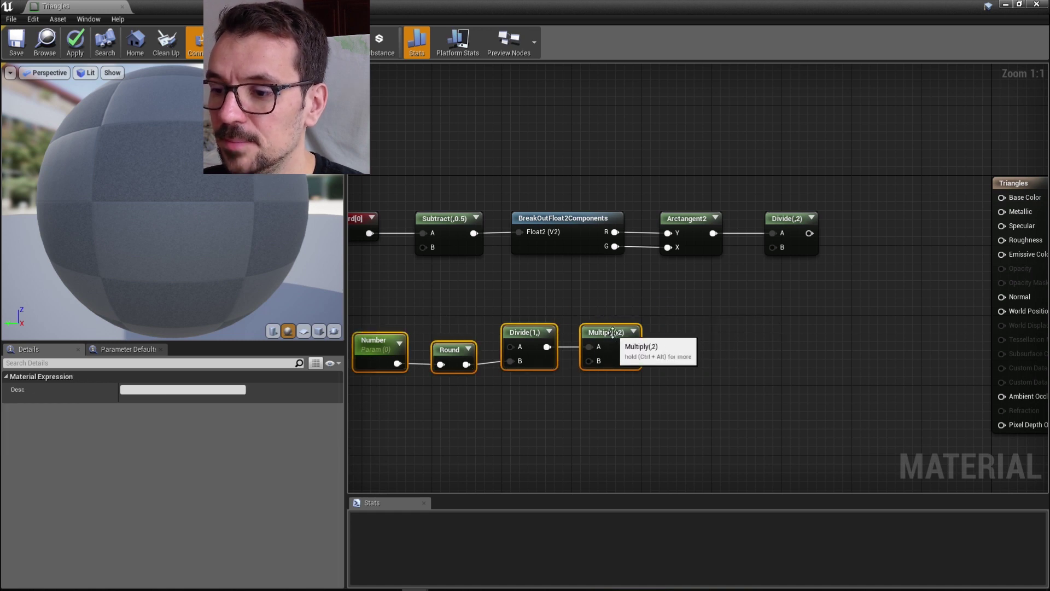
left_click(645, 346)
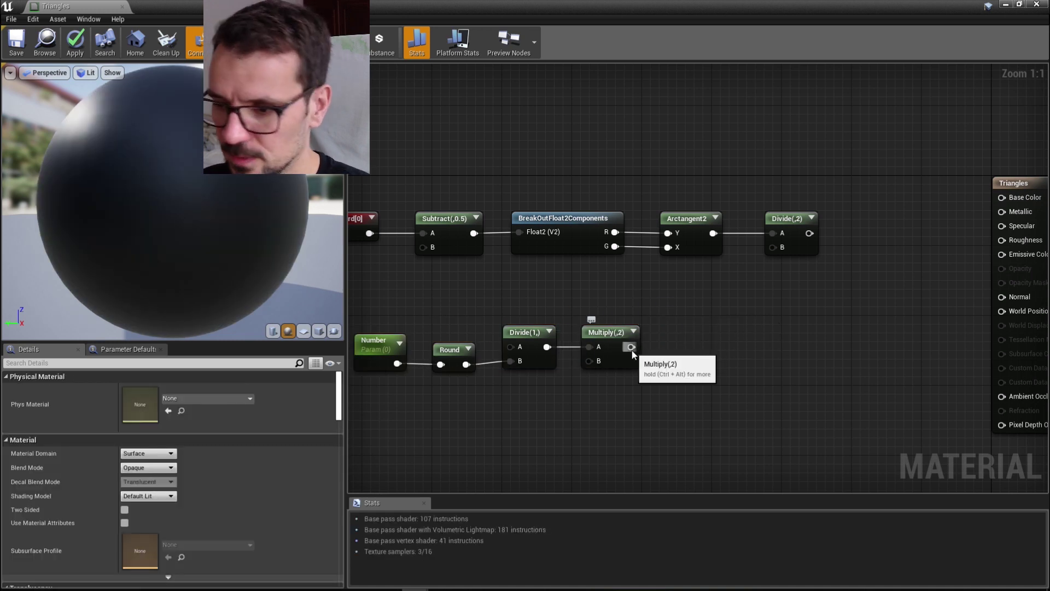
Multiply the result by Pi and wire it into the angle Divide's B input
left_click_drag(631, 347, 699, 346)
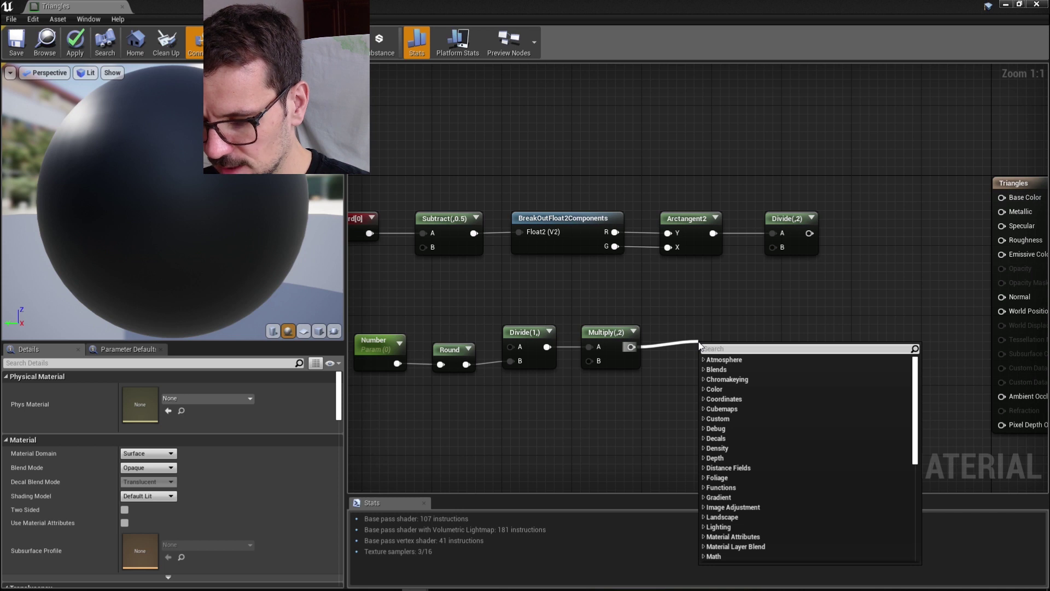
type("pi")
key("Return")
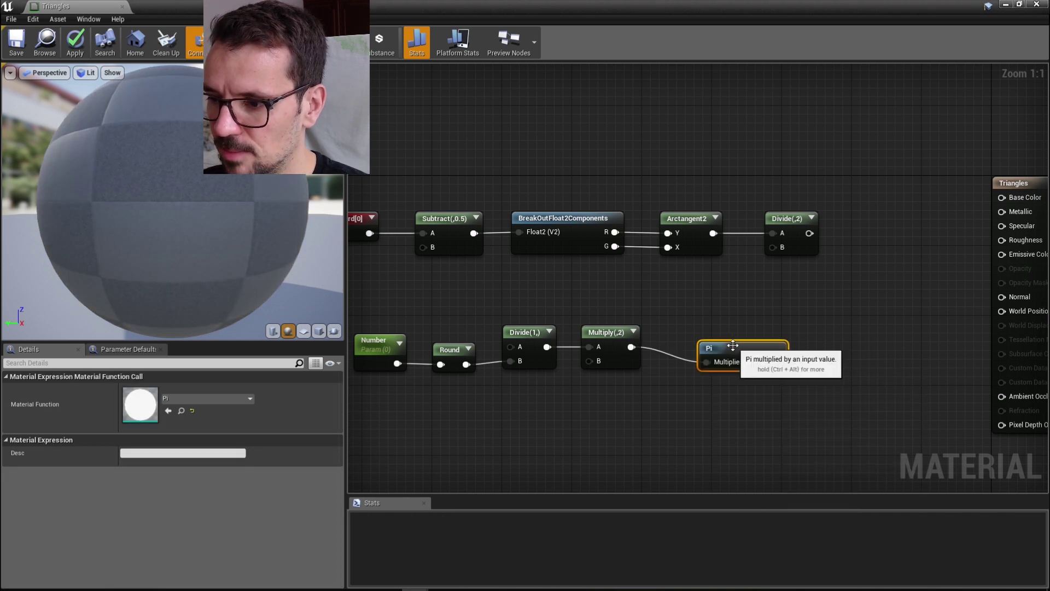
right_click_drag(696, 328, 654, 310)
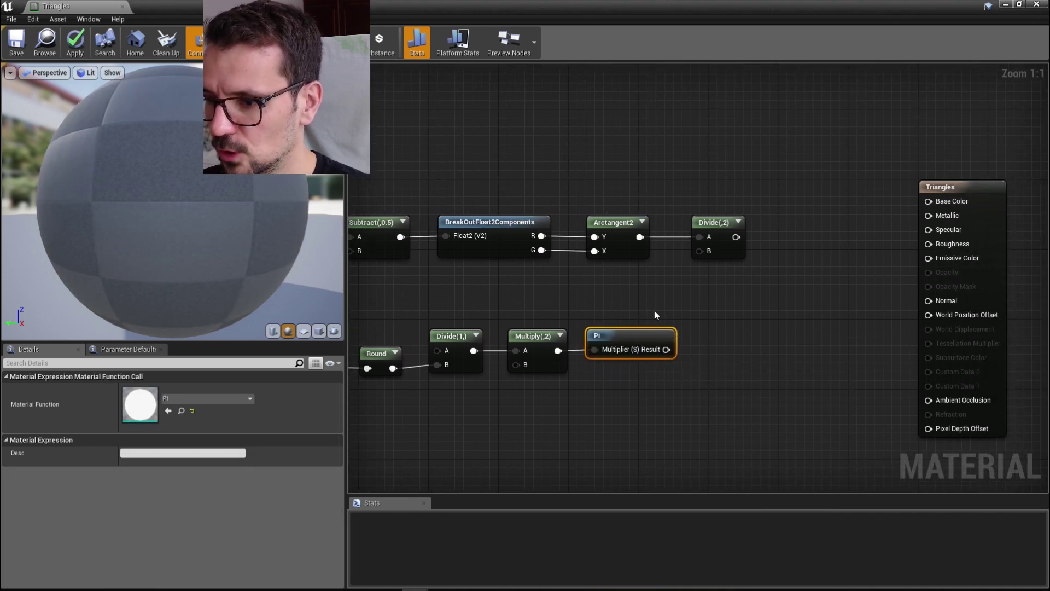
right_click_drag(610, 351, 698, 314)
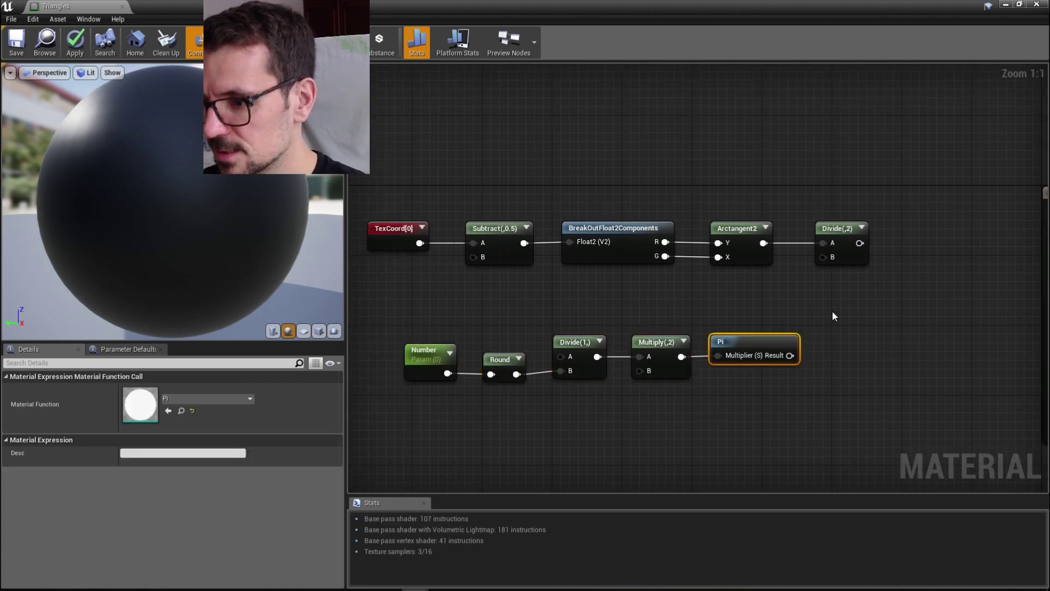
right_click_drag(832, 310, 677, 361)
left_click_drag(658, 377, 691, 277)
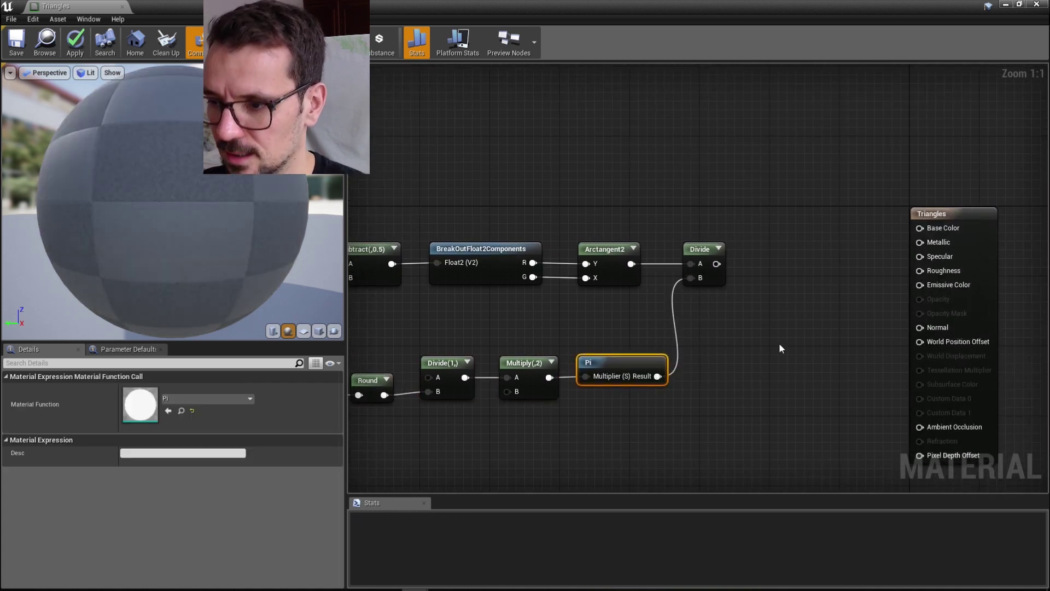
right_click_drag(778, 342, 732, 333)
Add a Frac node after the angle Divide and set Number's default value to 7
left_click_drag(669, 249, 725, 259)
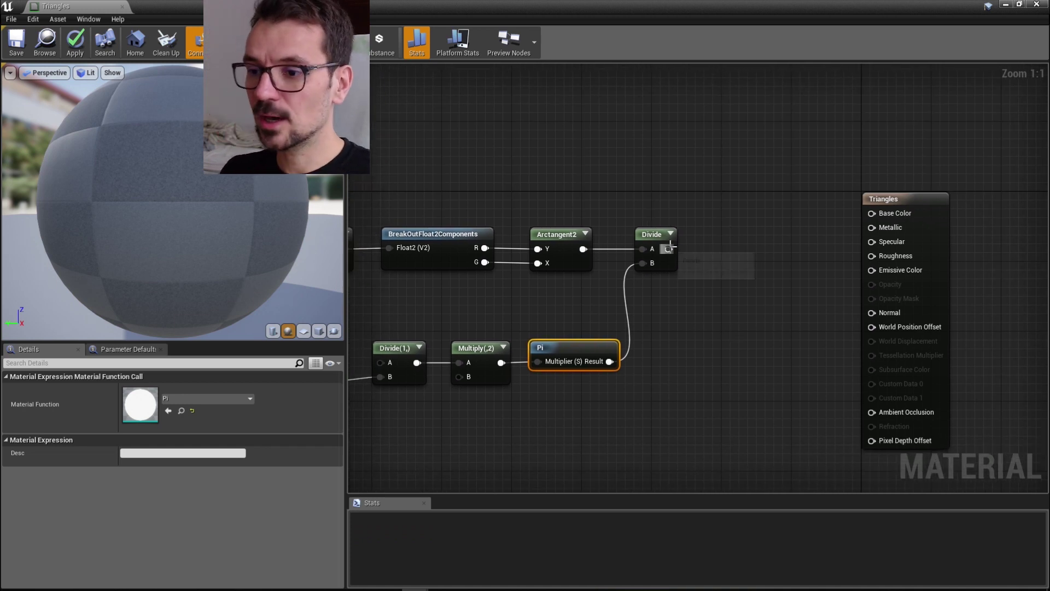
type("fra")
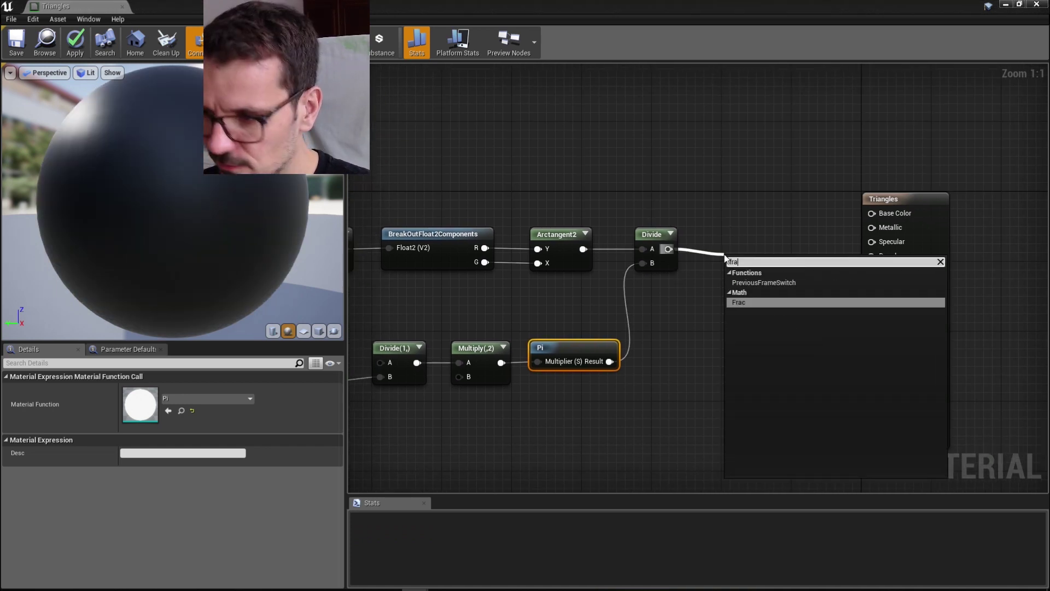
left_click(738, 303)
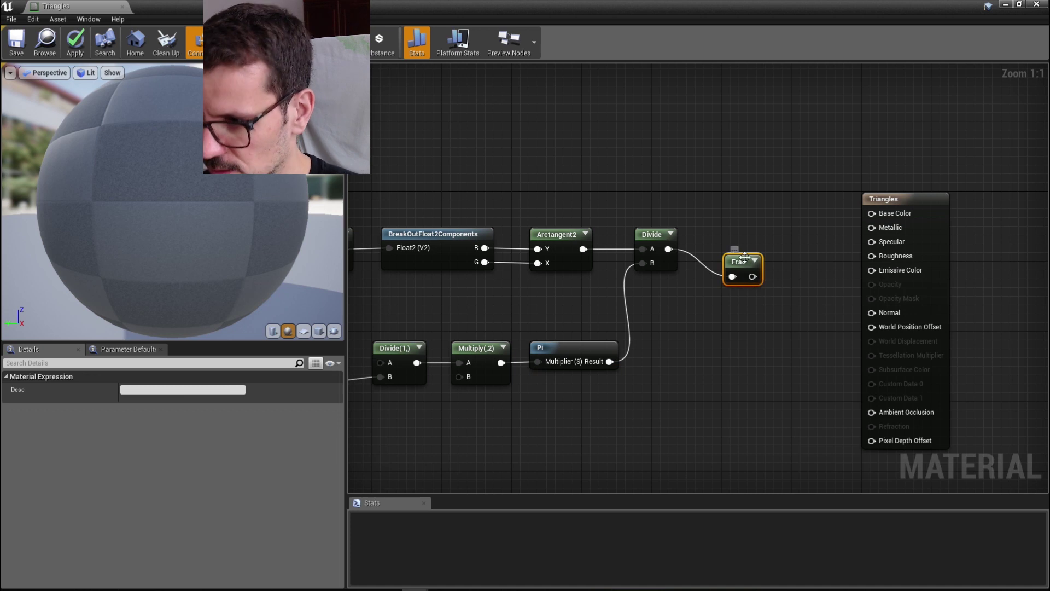
right_click_drag(656, 344, 943, 345)
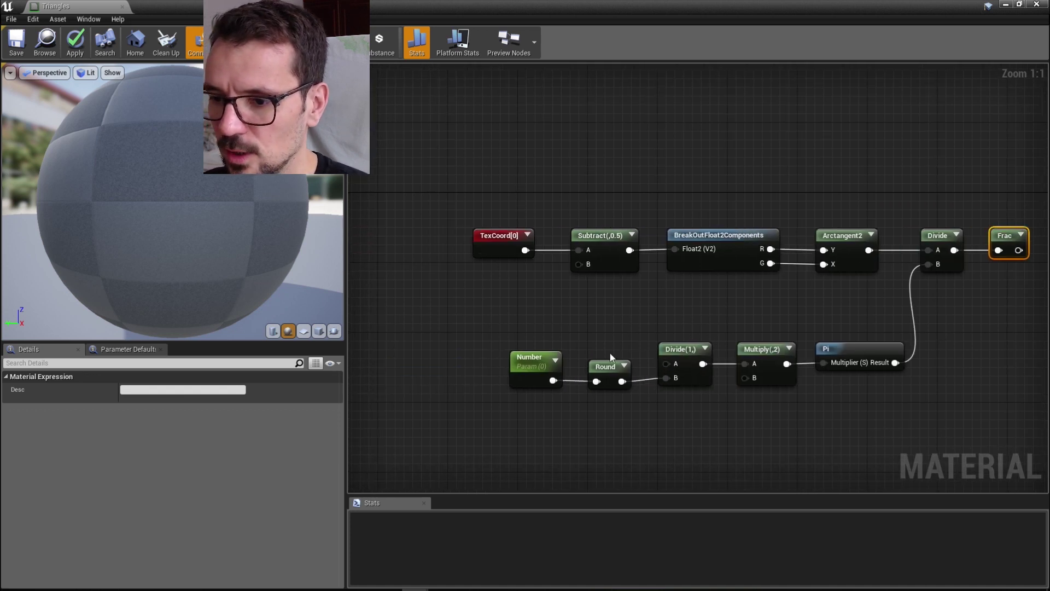
left_click(533, 364)
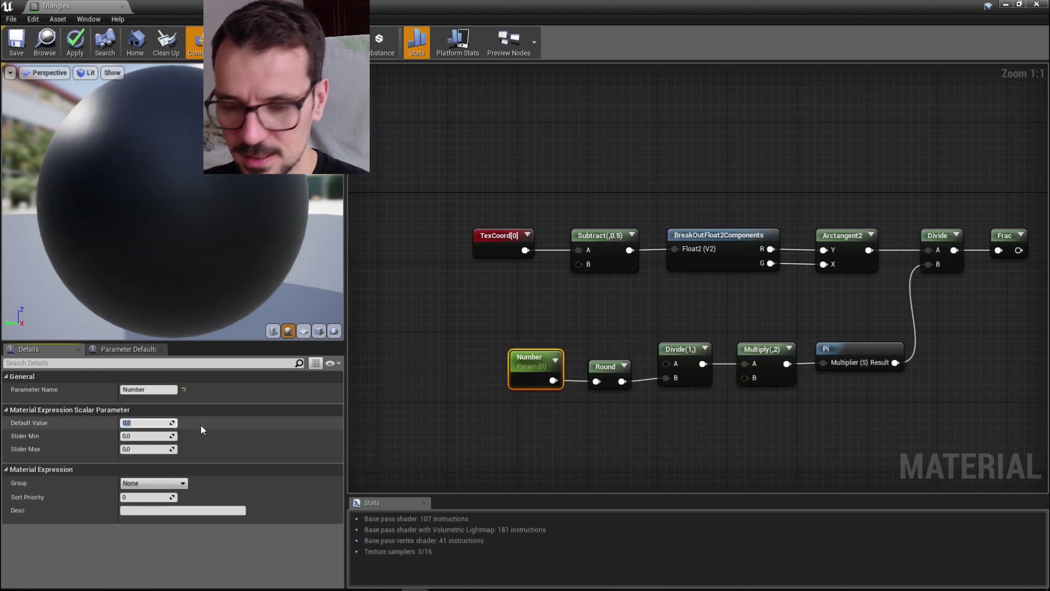
type("7")
key("Return")
scroll(438, 375, "down", 4)
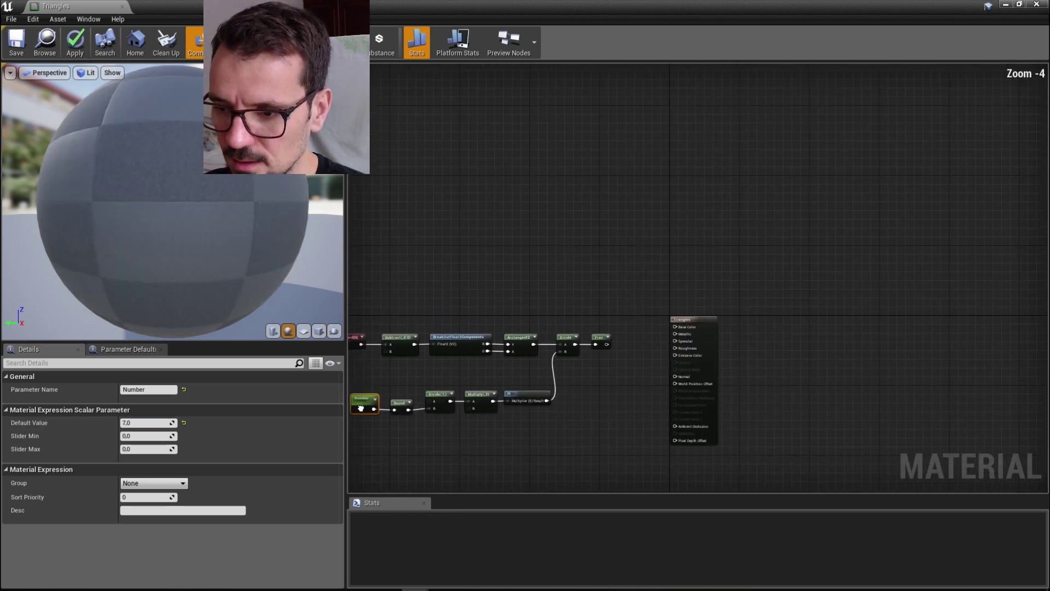
scroll(564, 365, "up", 4)
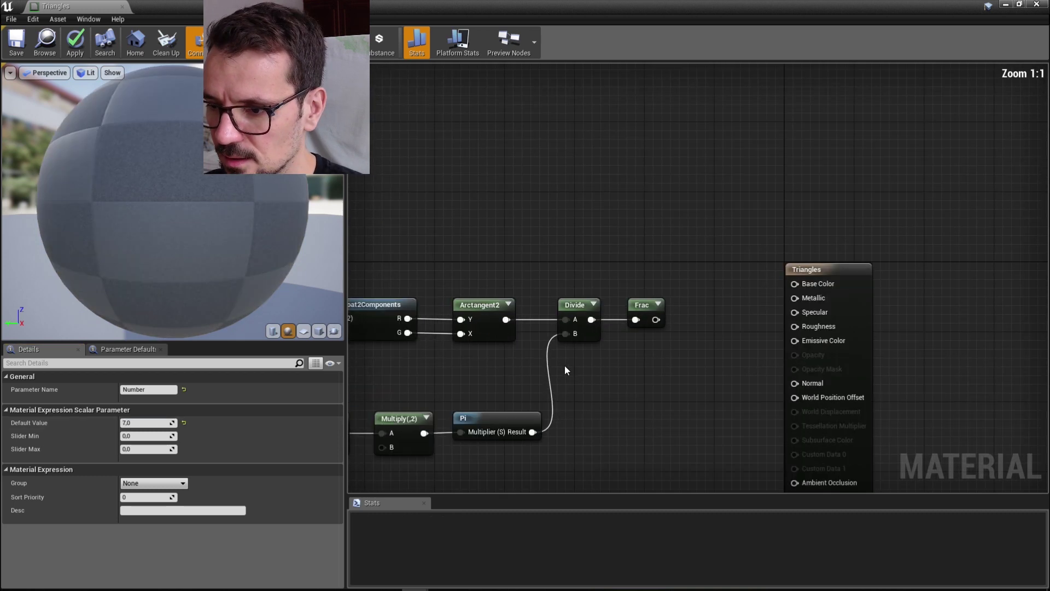
left_click(657, 304)
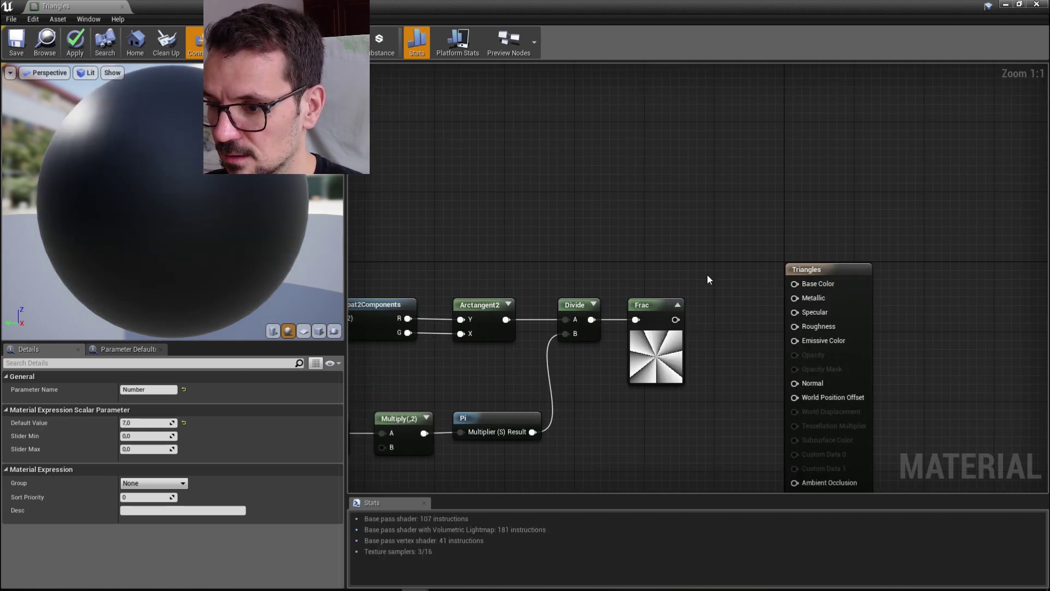
right_click_drag(696, 345, 631, 251)
Move the material output node aside and add a Cosine node after Frac
left_click_drag(744, 177, 936, 177)
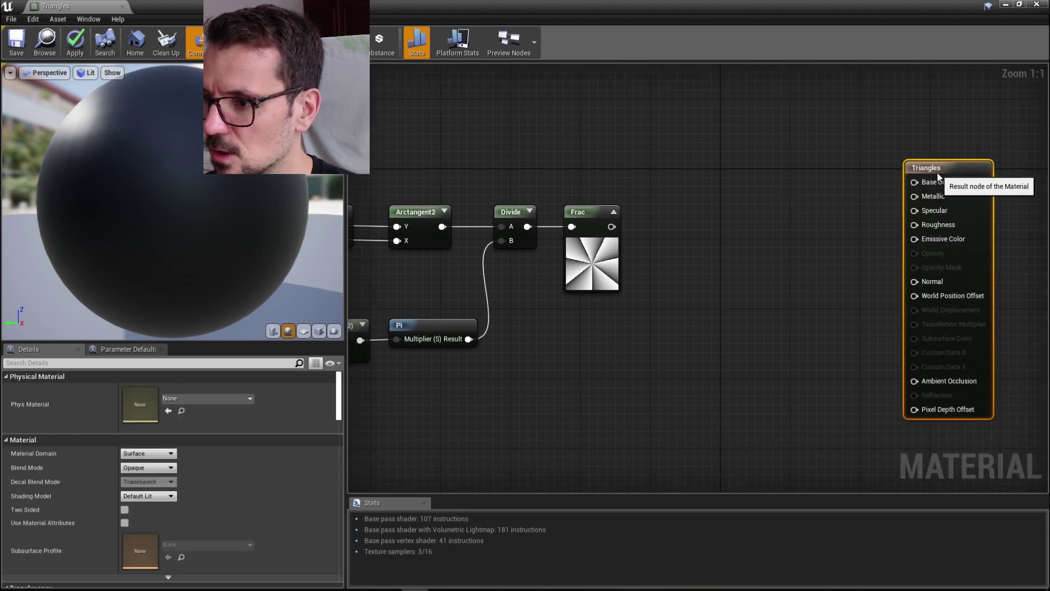
right_click(681, 242)
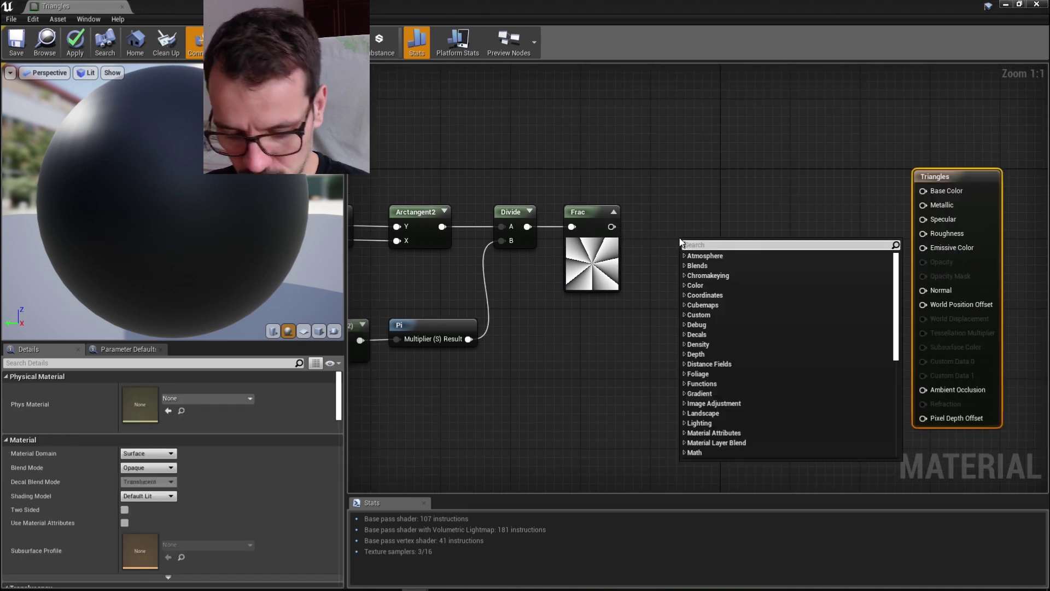
left_click(704, 197)
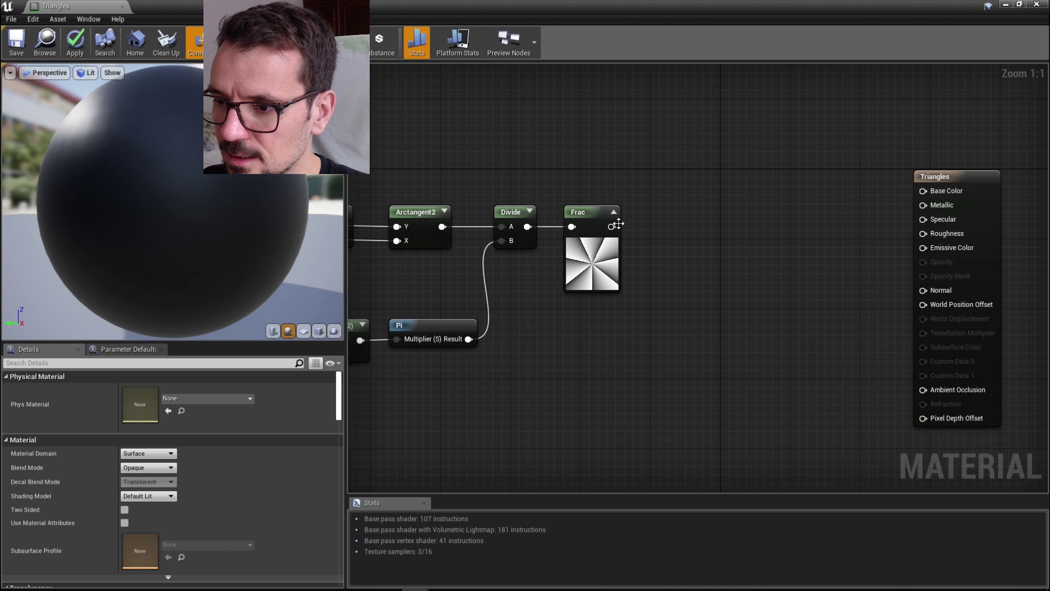
left_click_drag(612, 226, 657, 231)
type("cos")
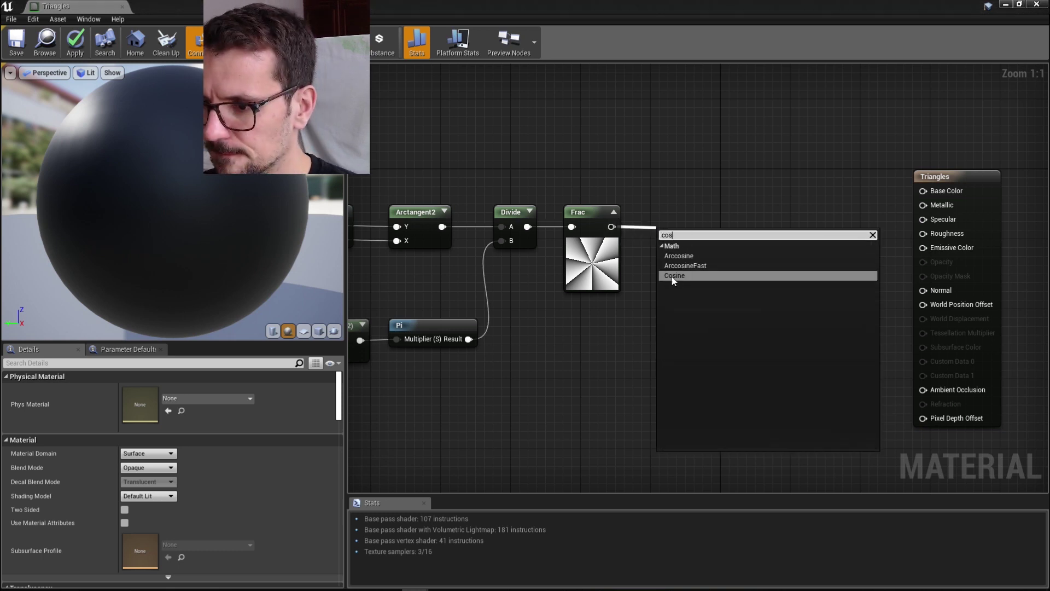
left_click(674, 276)
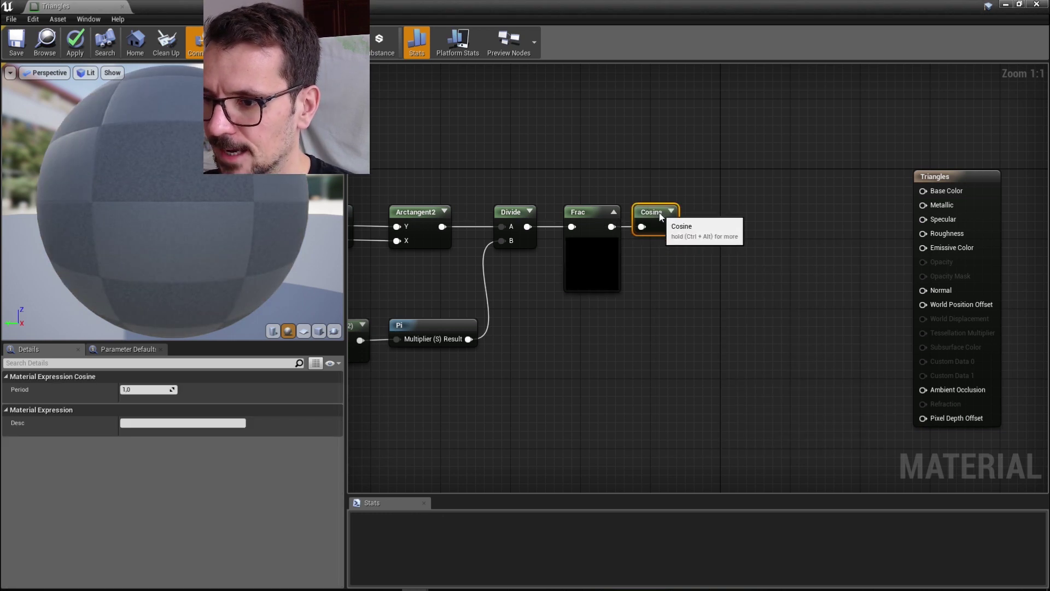
Place an If node and wire the Cosine result into its A input
right_click_drag(718, 232, 670, 222)
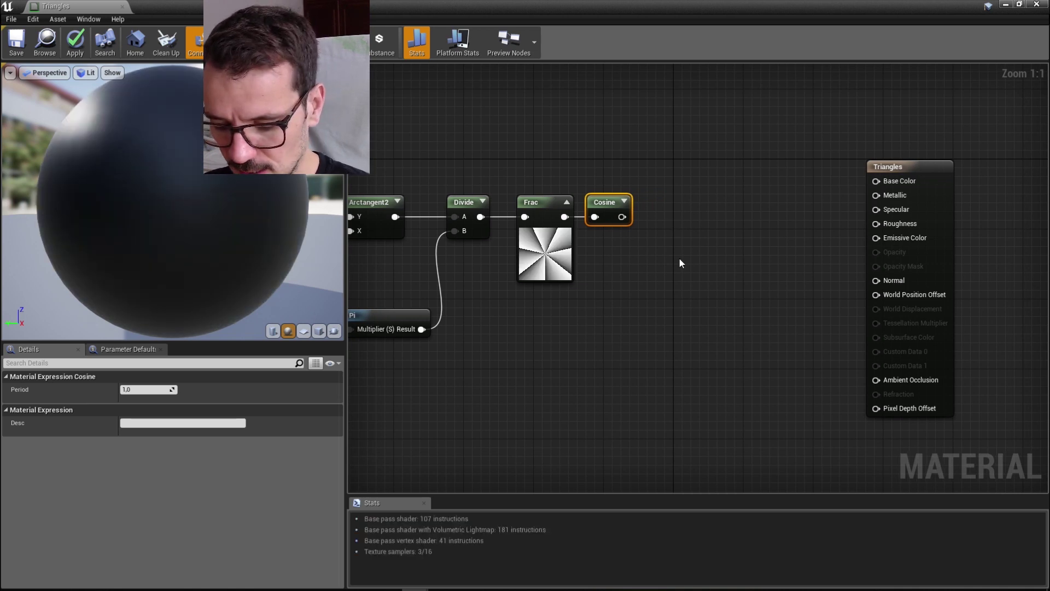
left_click(655, 281)
left_click_drag(667, 282, 722, 199)
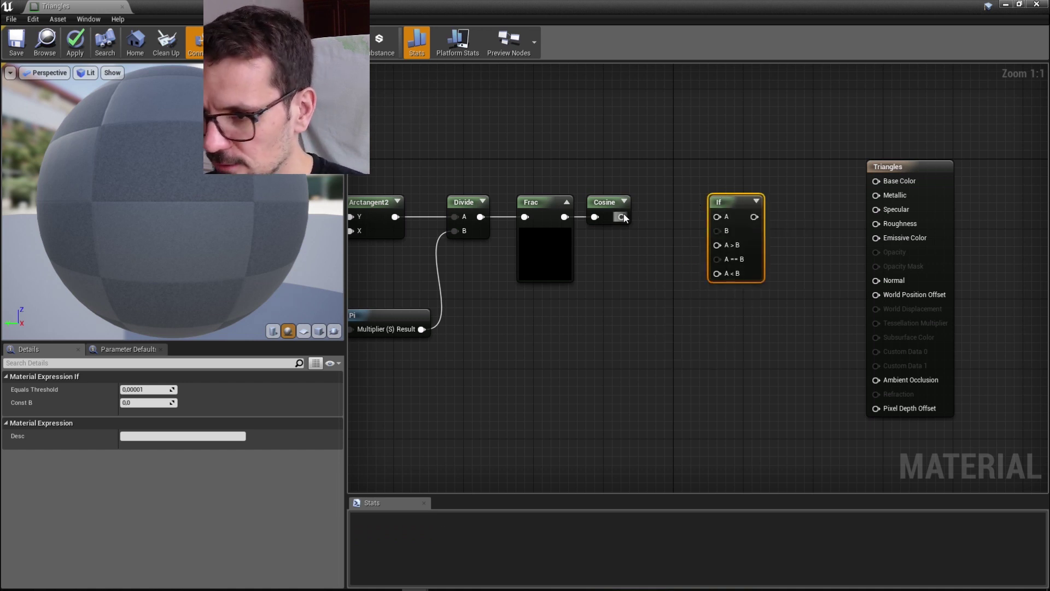
left_click_drag(621, 216, 717, 217)
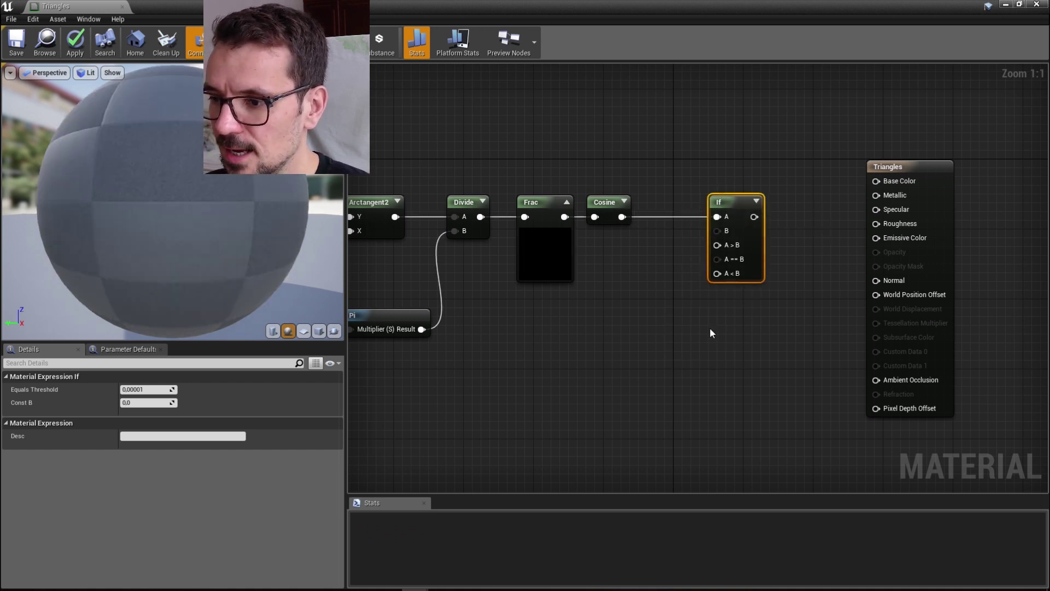
Add a Thickness scalar parameter and feed it into the If node's B input
right_click(534, 353)
left_click(547, 320)
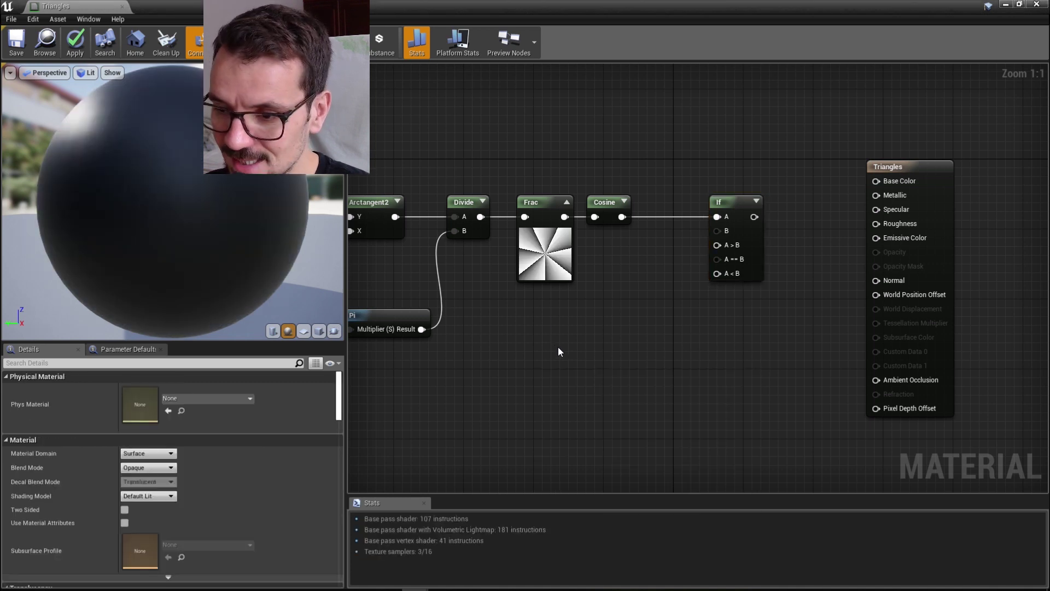
left_click(558, 349)
type("sssTh")
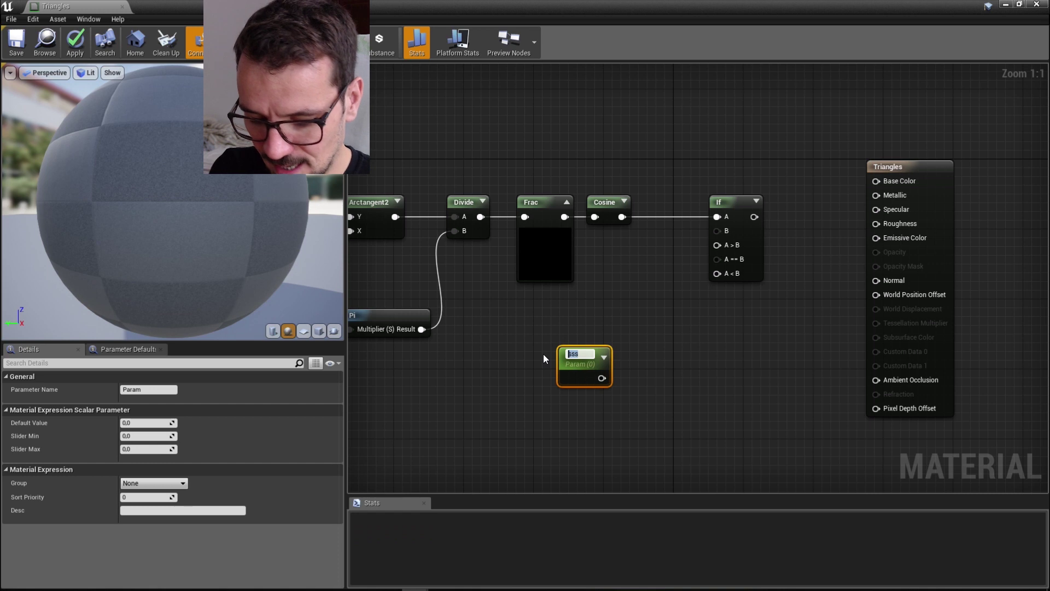
type("icnk")
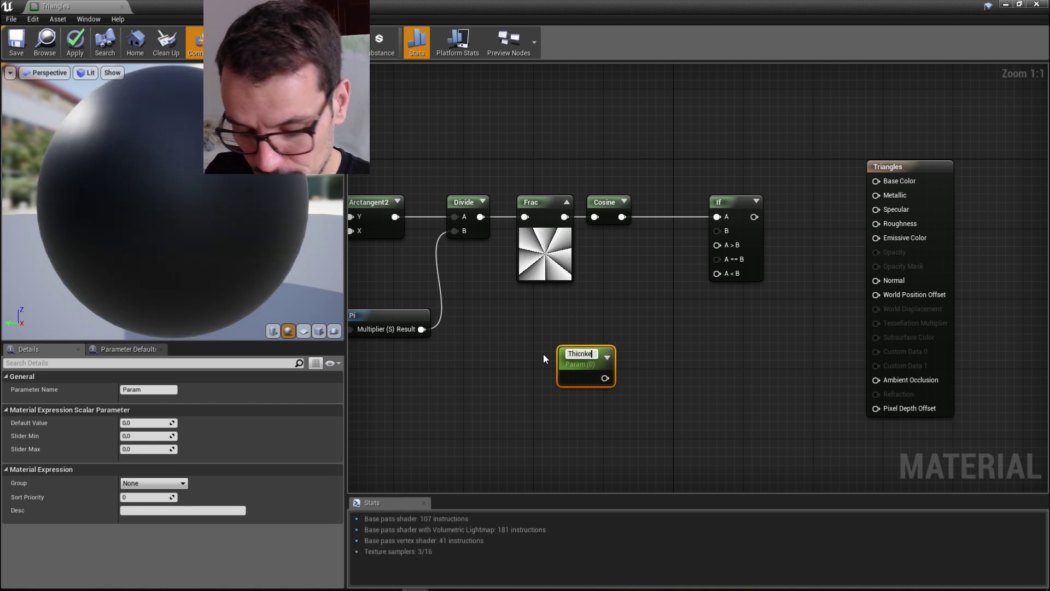
type("ess")
key("Return")
left_click(657, 326)
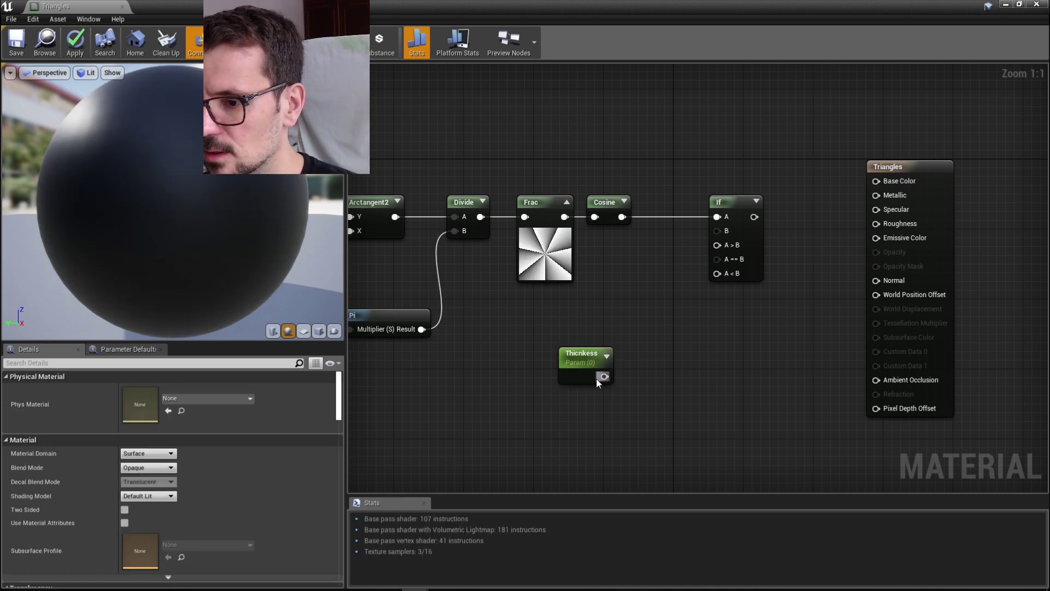
left_click_drag(604, 377, 717, 230)
left_click_drag(584, 355, 576, 326)
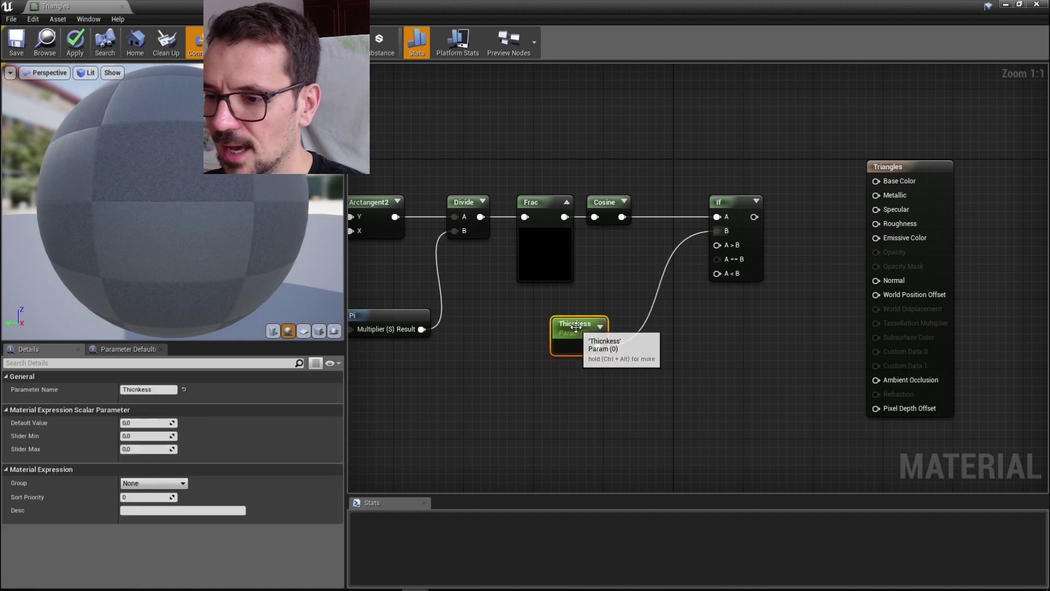
Feed constants 1 and 0 into A>B and A<B, wire If to Base Color, and apply
left_click(627, 362)
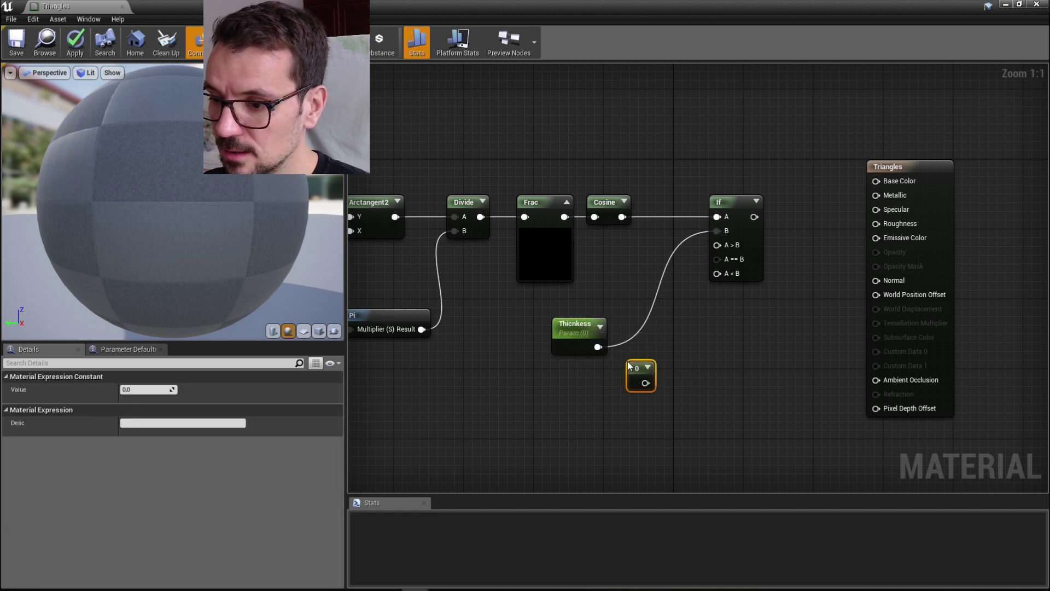
left_click_drag(645, 382, 676, 279)
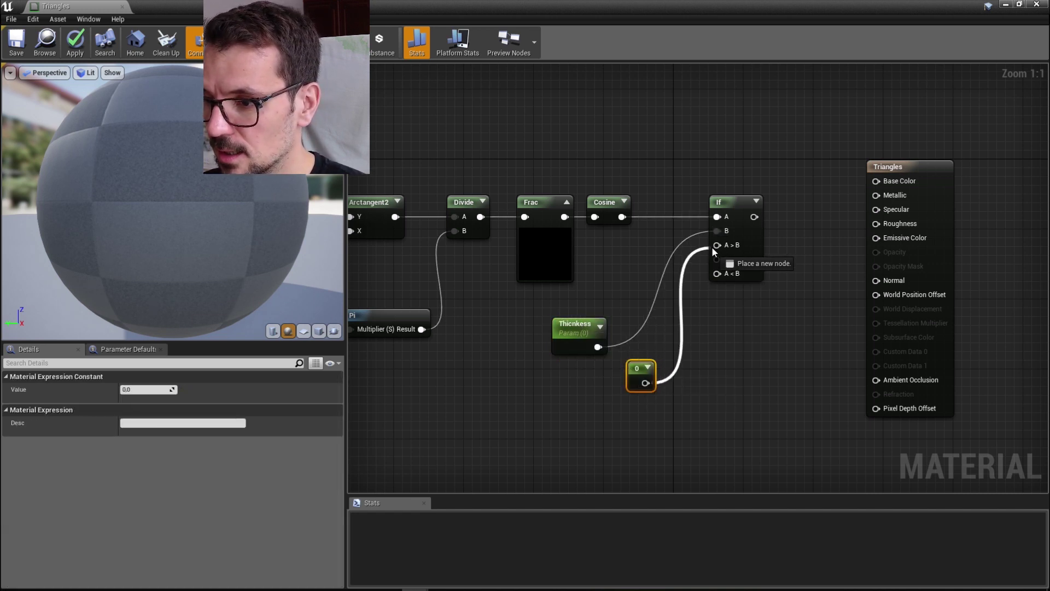
left_click_drag(675, 279, 717, 245)
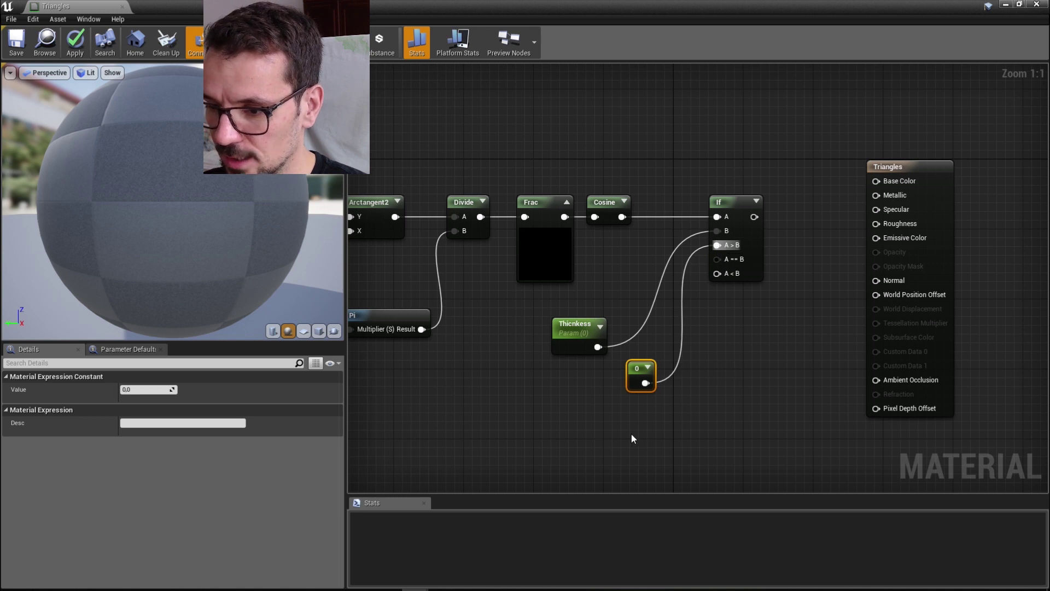
left_click(604, 434)
left_click_drag(621, 455, 717, 273)
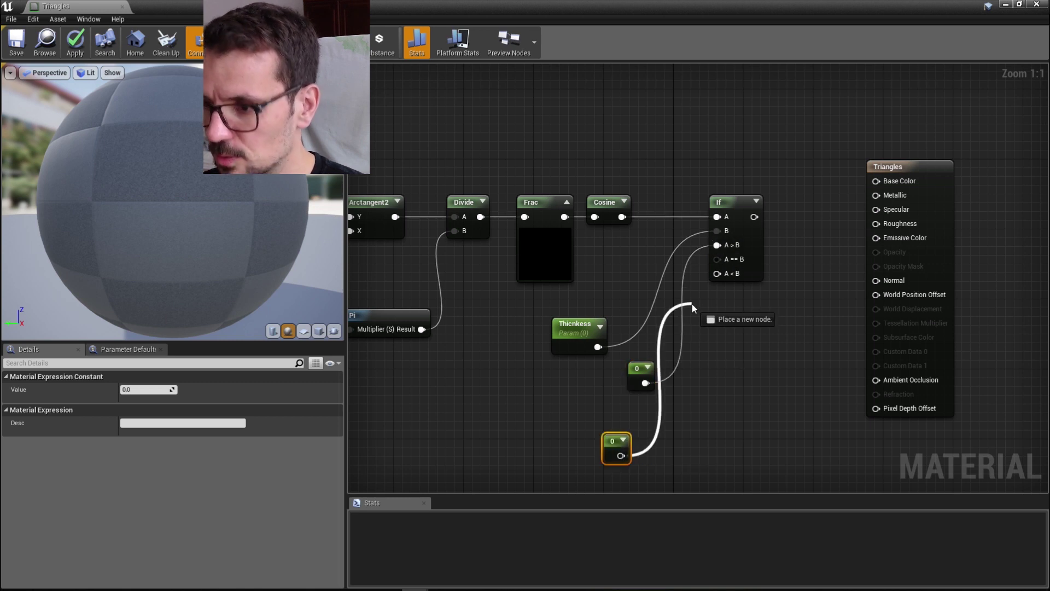
left_click(651, 370)
type("1")
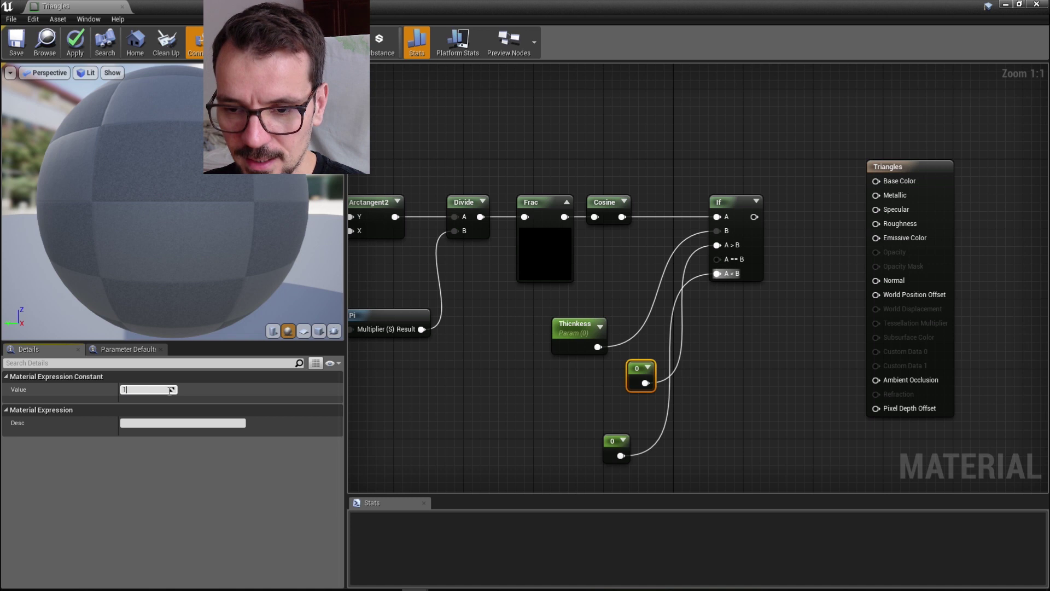
key("Return")
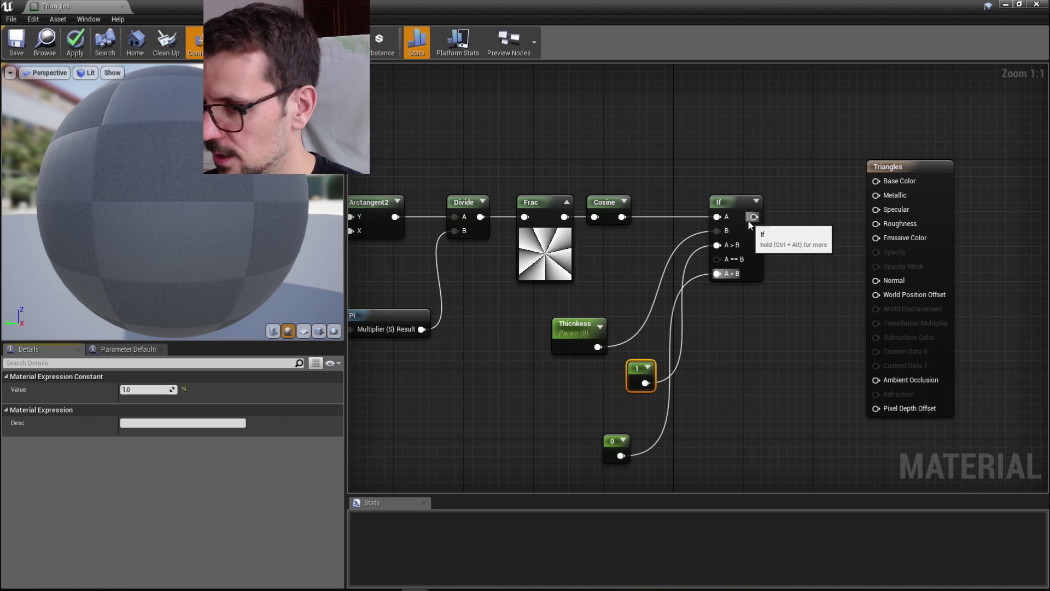
left_click_drag(754, 217, 876, 181)
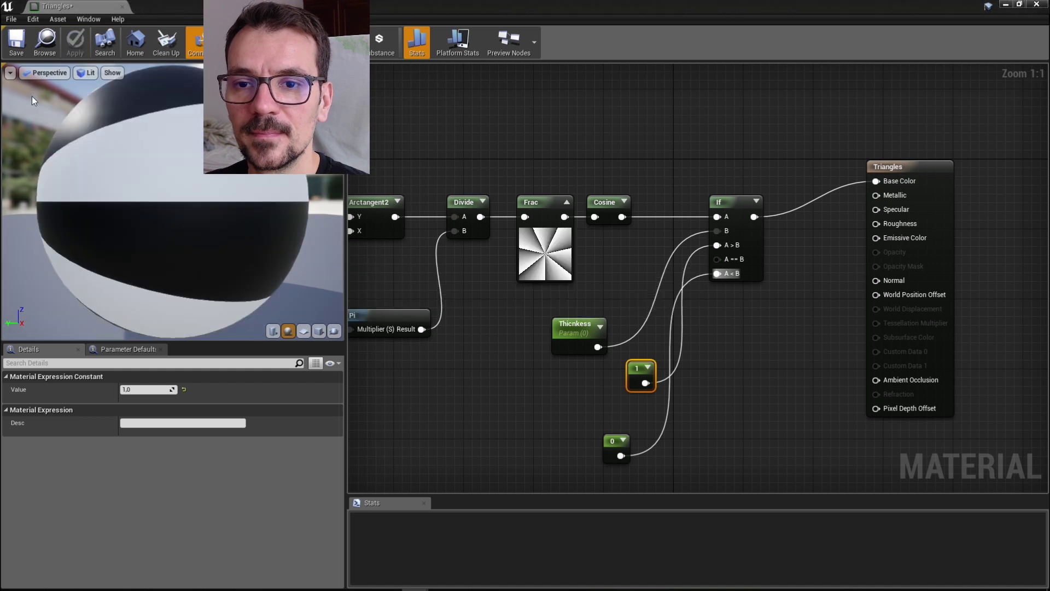
left_click(28, 43)
Close the material editor, create Triangles_Inst from Triangles, and drop it on the sphere
left_click(121, 6)
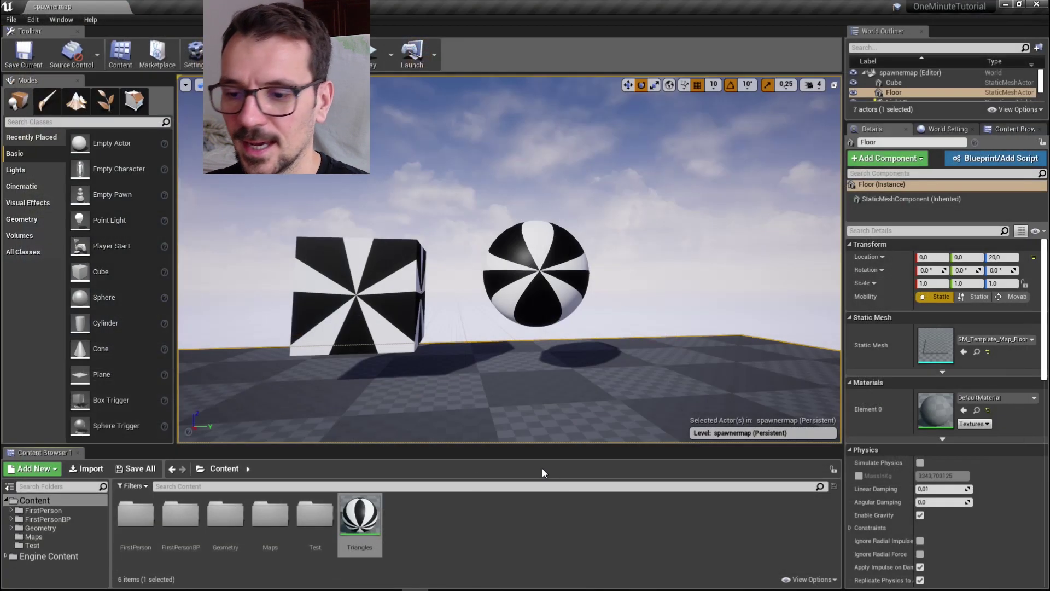
right_click(369, 521)
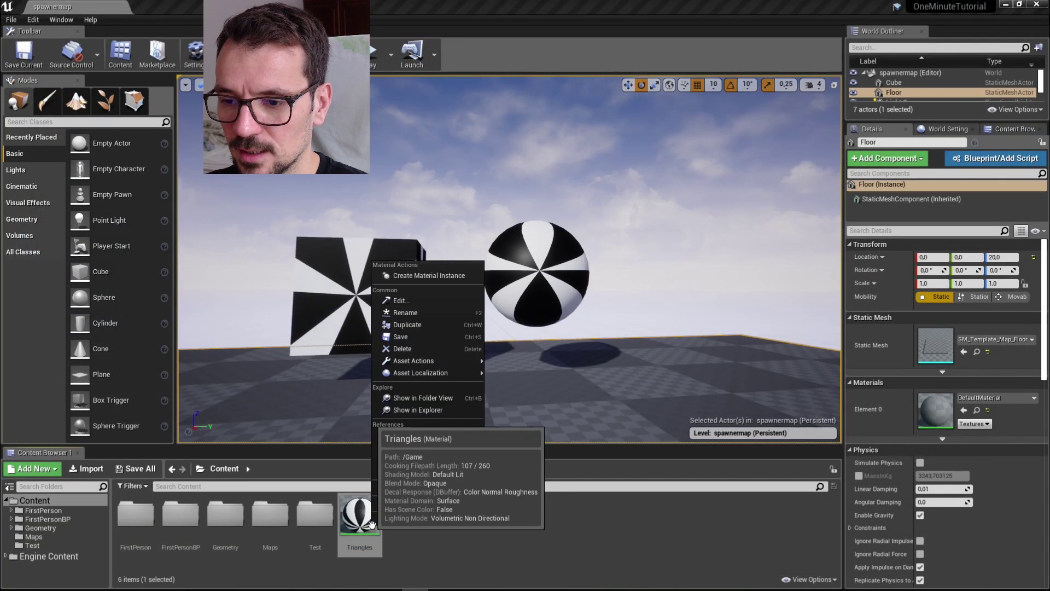
left_click(429, 276)
key("Return")
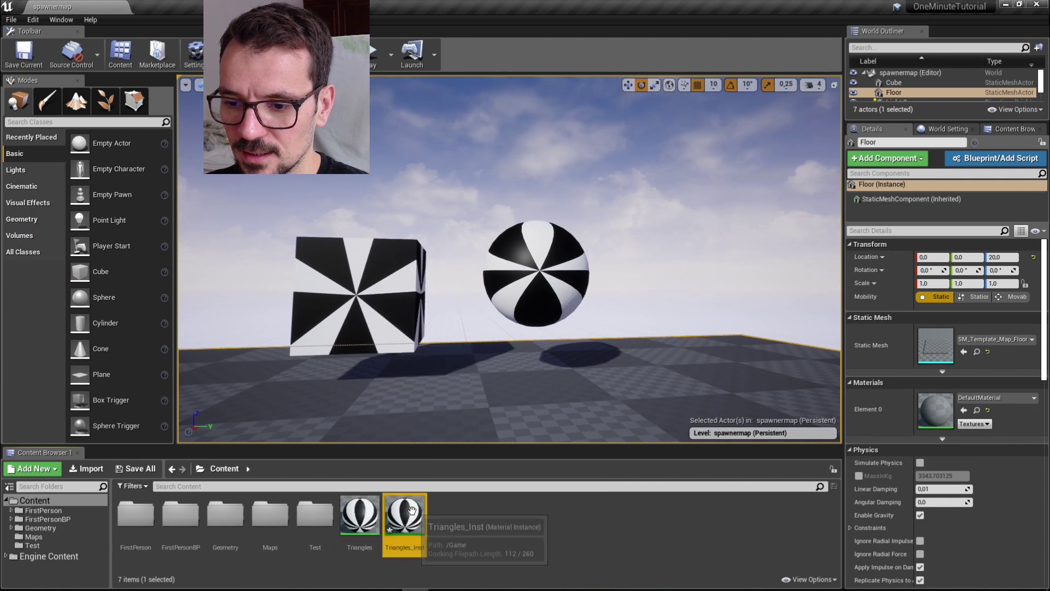
left_click_drag(404, 517, 376, 317)
left_click_drag(405, 516, 533, 272)
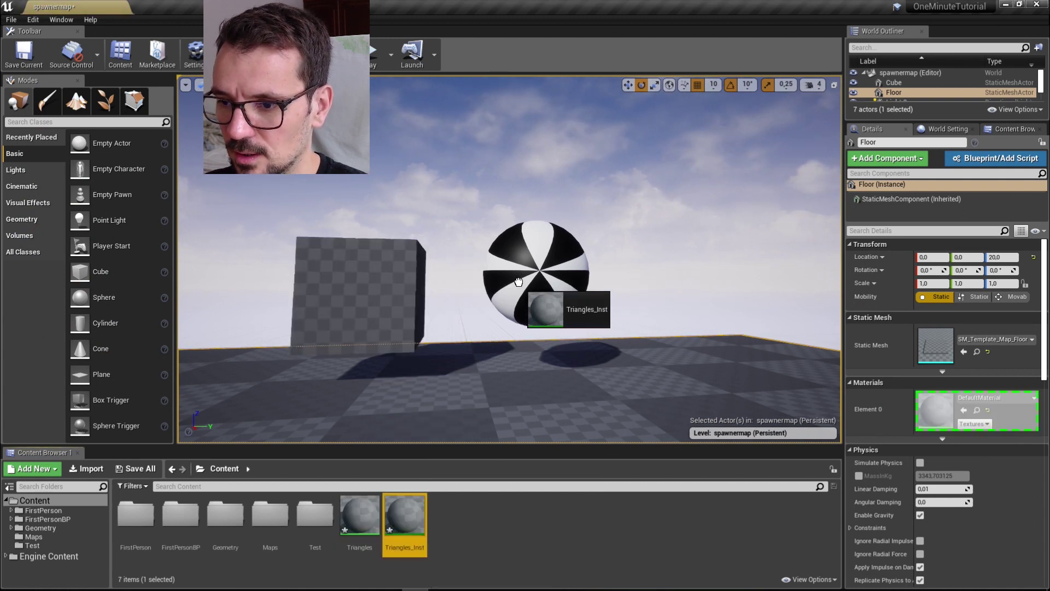
Open Triangles_Inst, set Number to 6.57 and Thickness to 0.41, then close it
double_click(404, 515)
mouse_move(556, 7)
left_mouse_down()
mouse_move(556, 119)
mouse_move(545, 119)
left_mouse_up()
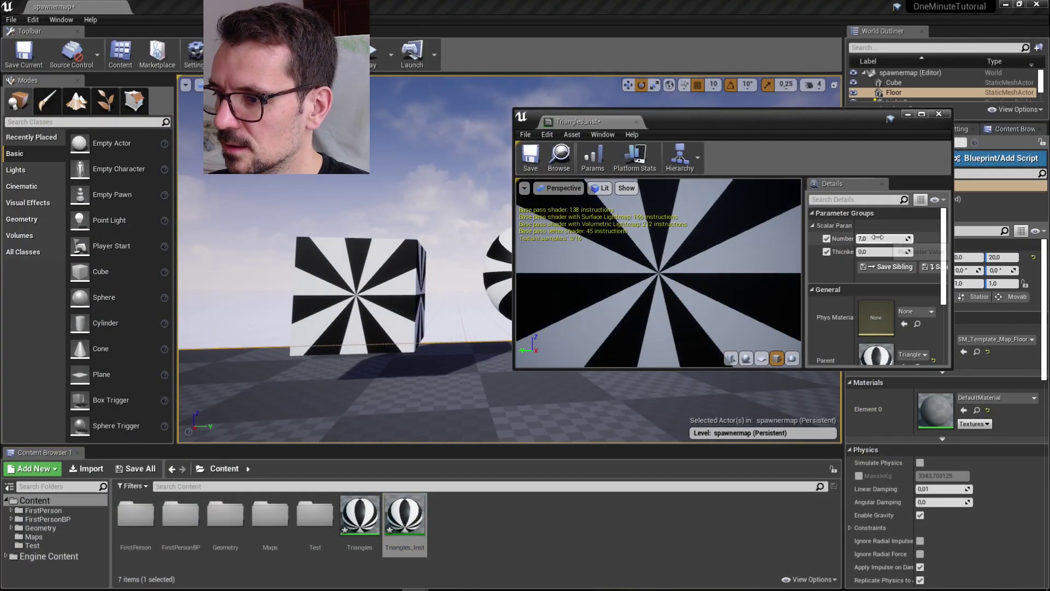
left_click_drag(877, 237, 868, 238)
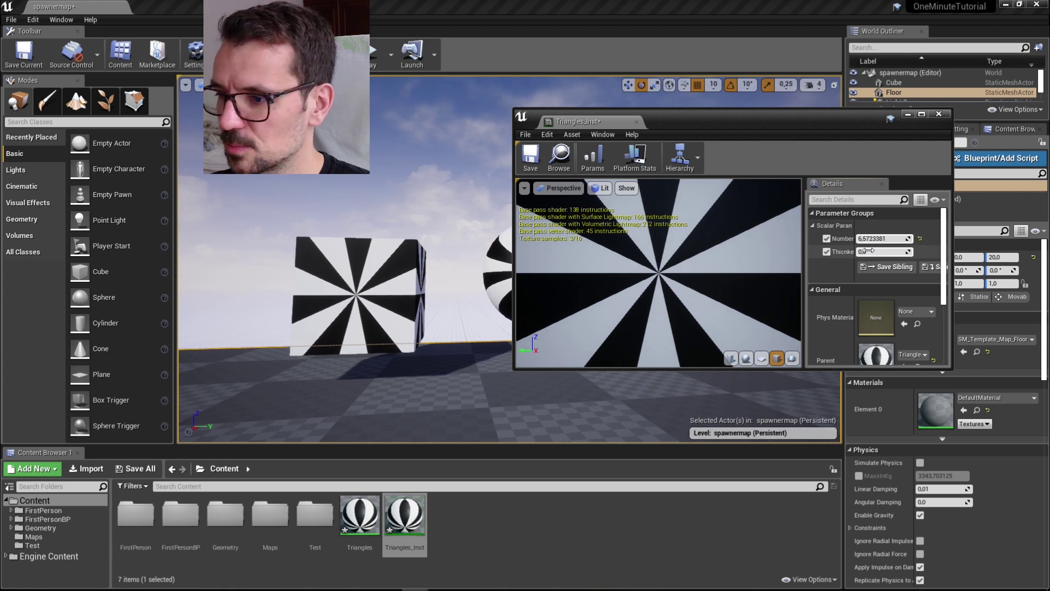
left_click_drag(868, 251, 853, 252)
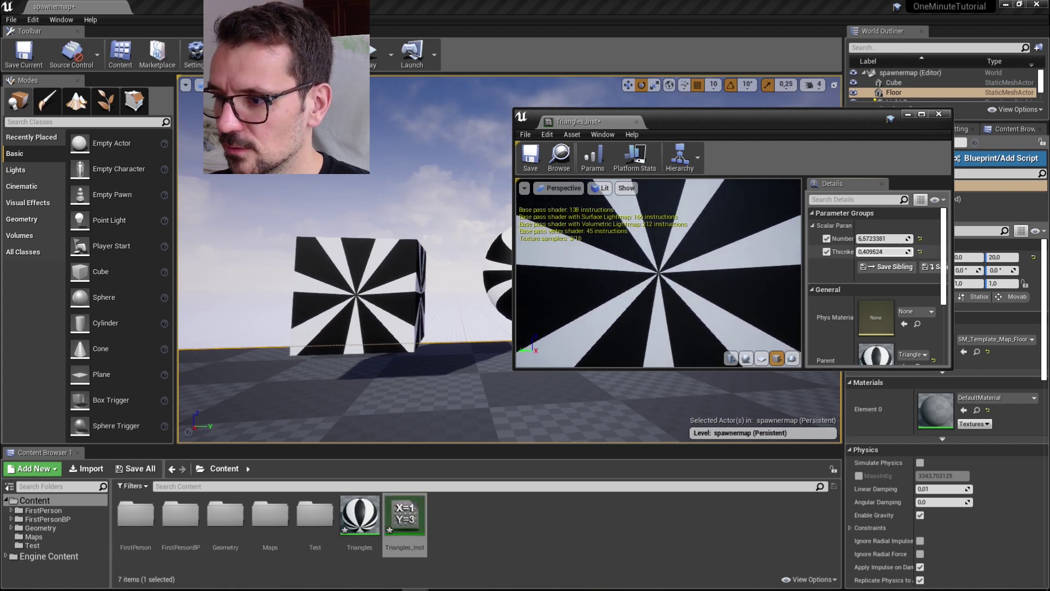
left_click(908, 115)
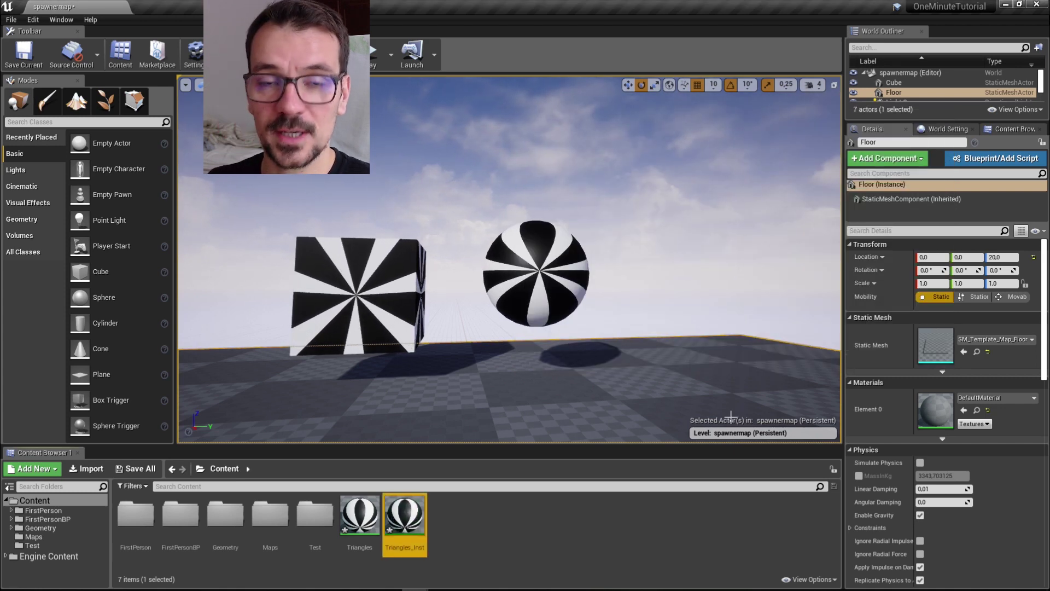